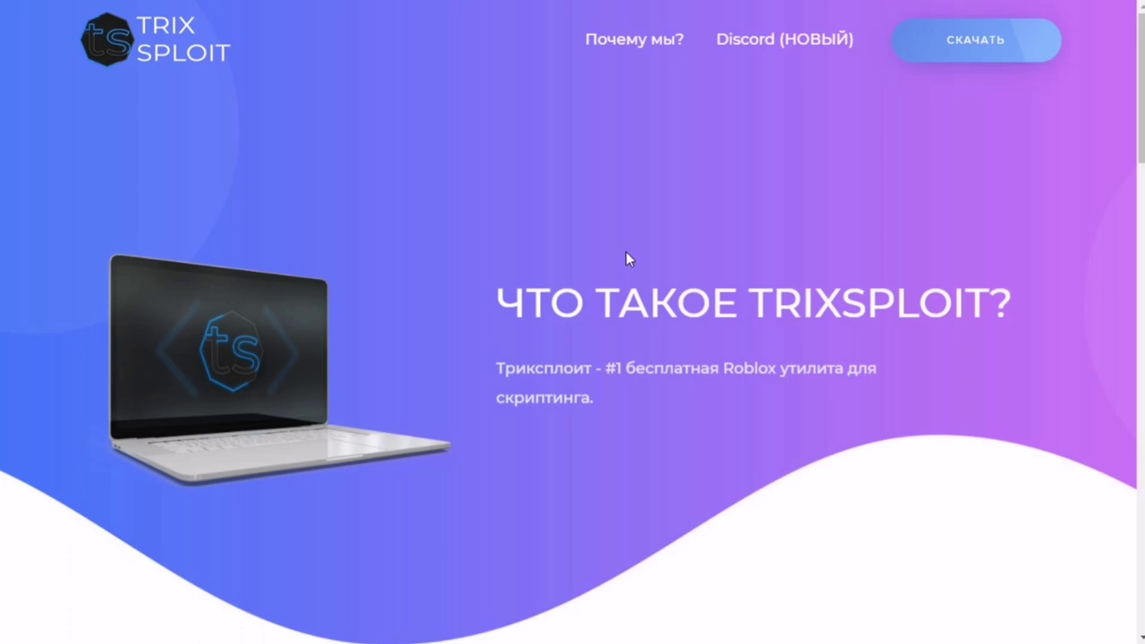
Step: Download the Trixsploit bootstrapper from the Trixsploit site, allowing the notification request on the verification page
{"action": "scroll", "coordinate": [883, 330], "scroll_direction": "down", "scroll_amount": 12}
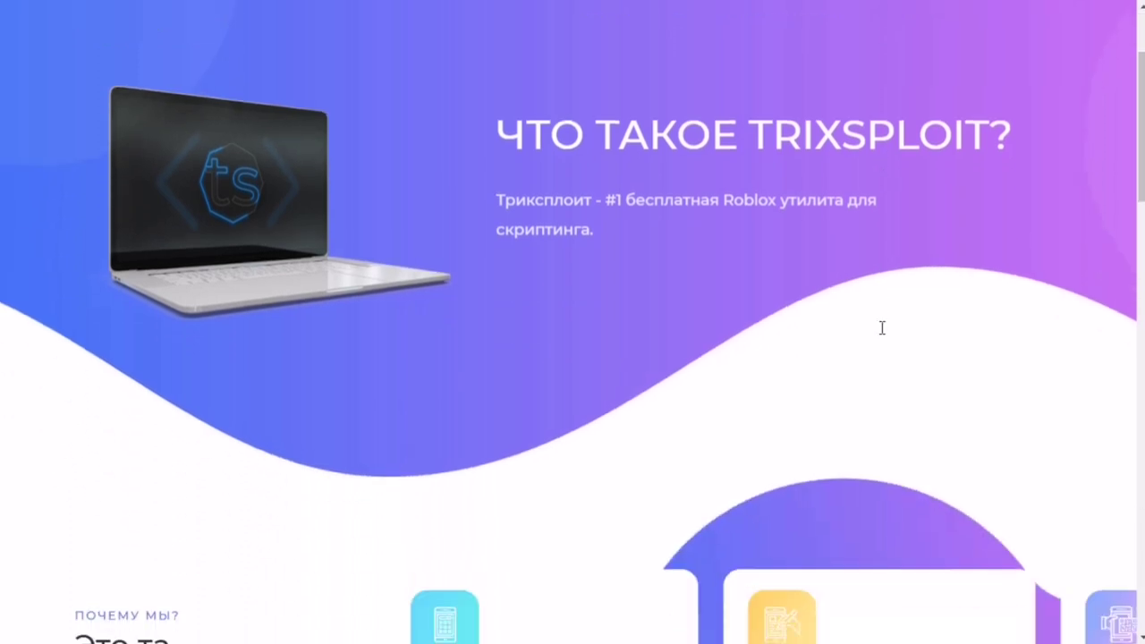
{"action": "scroll", "coordinate": [832, 335], "scroll_direction": "down", "scroll_amount": 1}
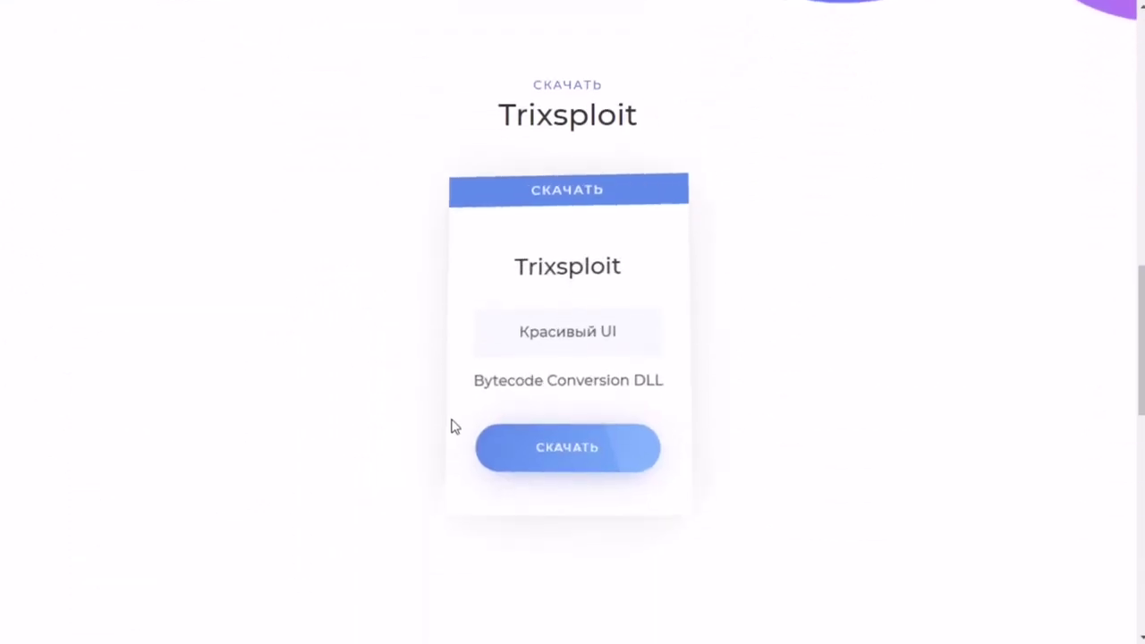
{"action": "left_click", "coordinate": [592, 465]}
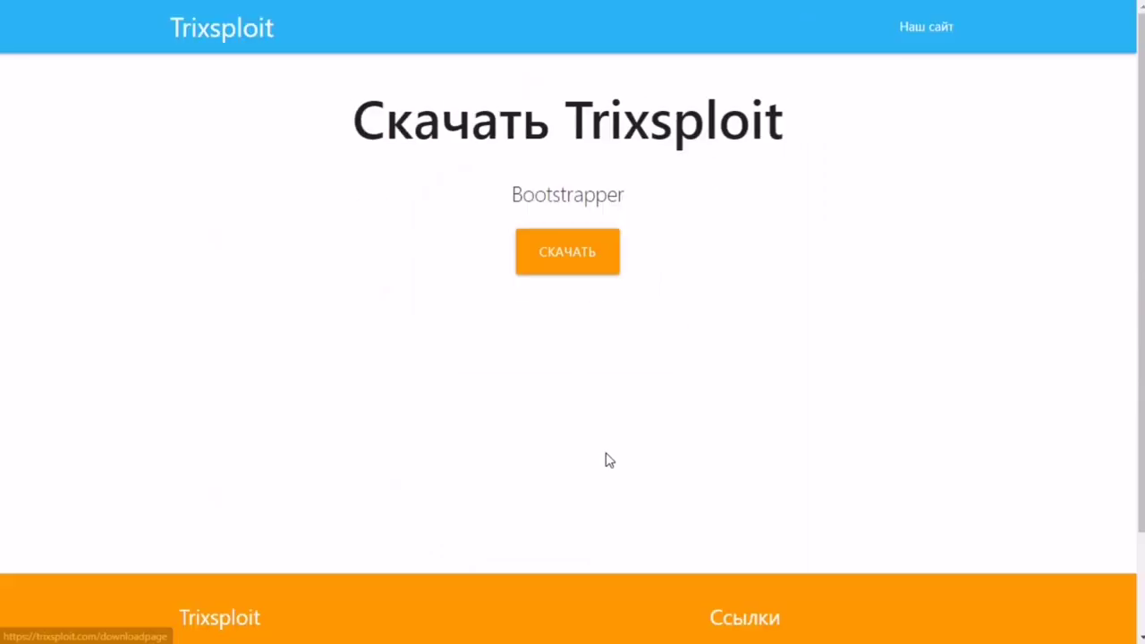
{"action": "left_click", "coordinate": [544, 270]}
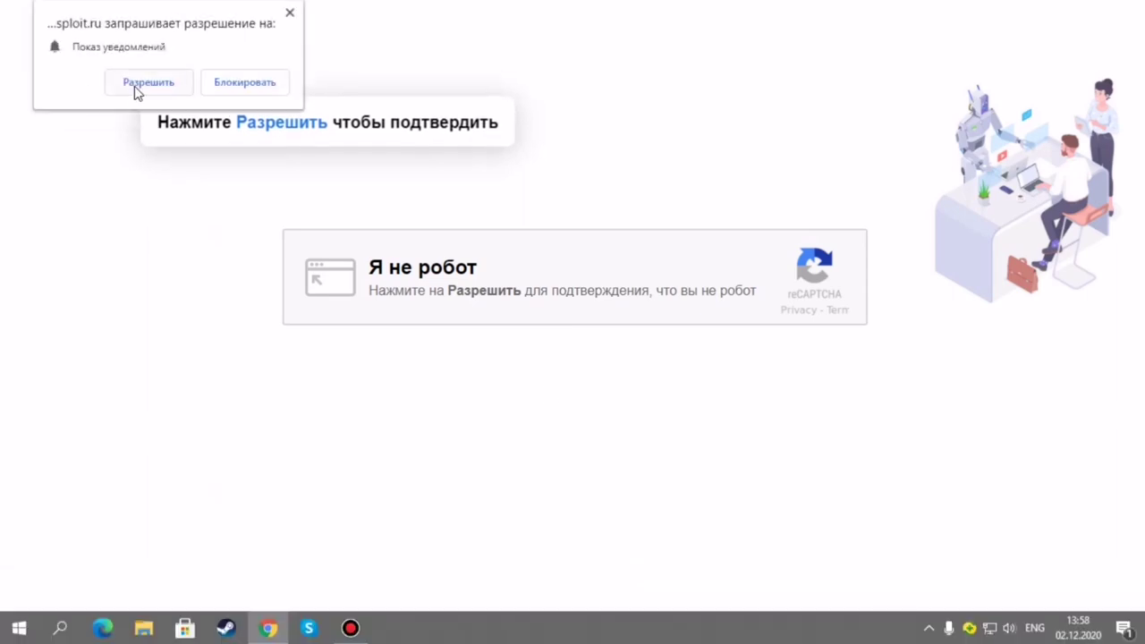
{"action": "left_click", "coordinate": [136, 90]}
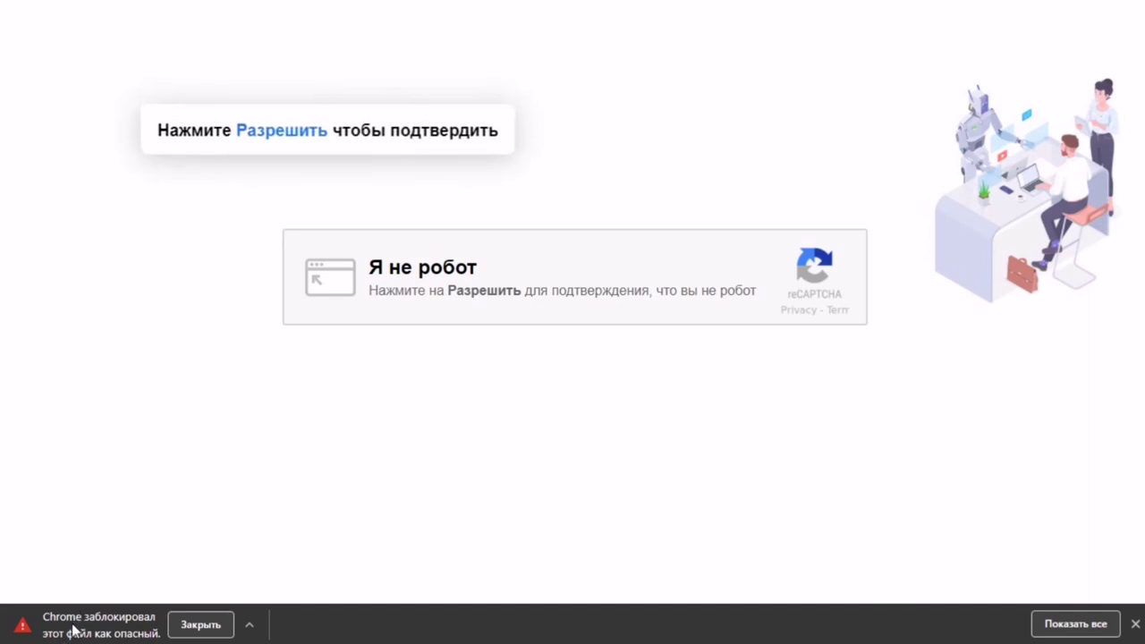
Step: Keep the blocked TrixBootstrapper.rar download despite the browser's warning and set 360 Total Security to ignore the threat
{"action": "left_click", "coordinate": [252, 632]}
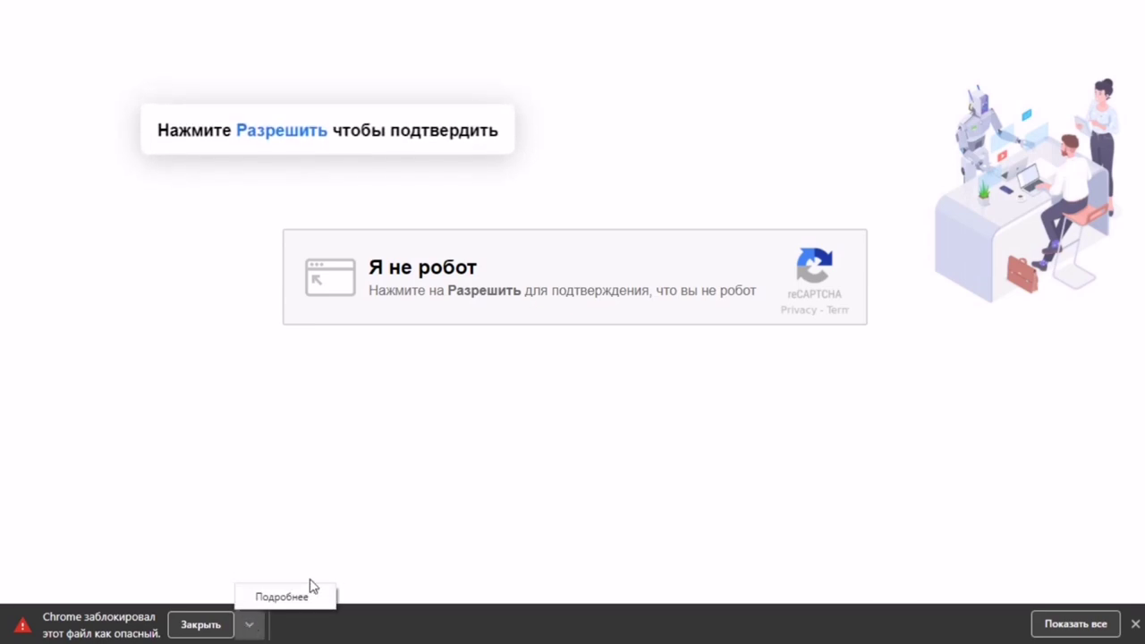
{"action": "left_click", "coordinate": [1060, 628]}
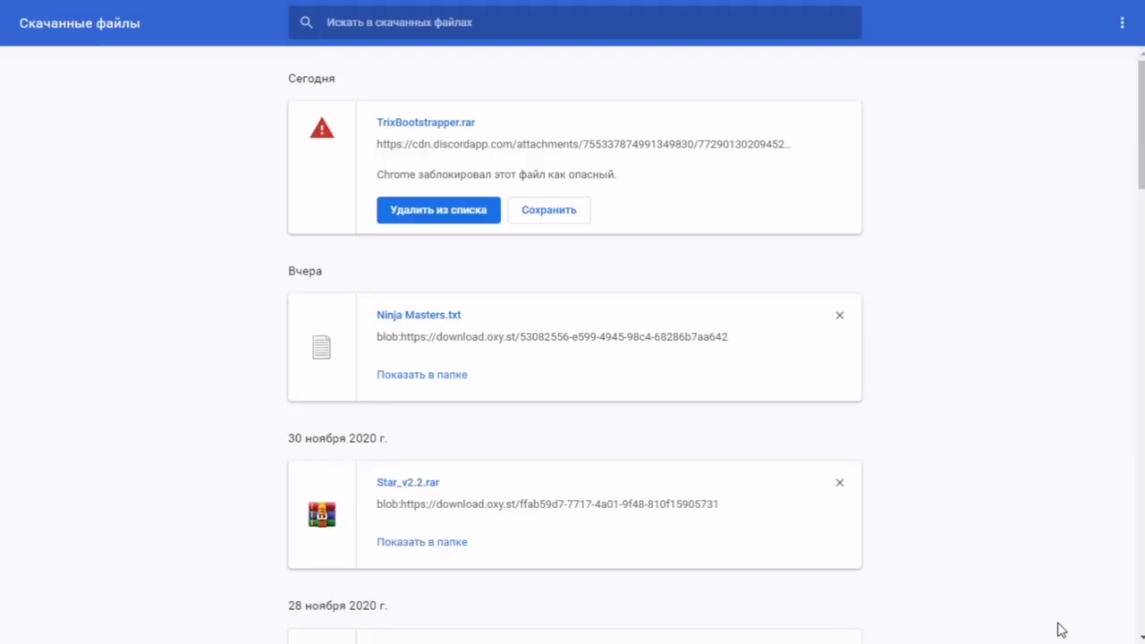
{"action": "left_click", "coordinate": [548, 211]}
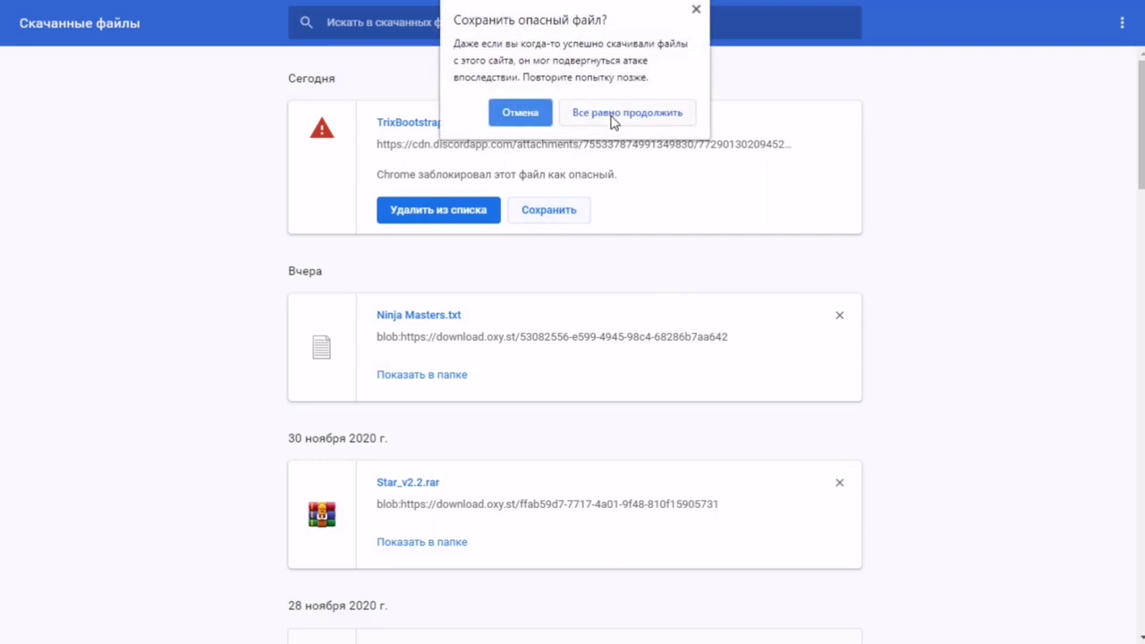
{"action": "left_click", "coordinate": [614, 115]}
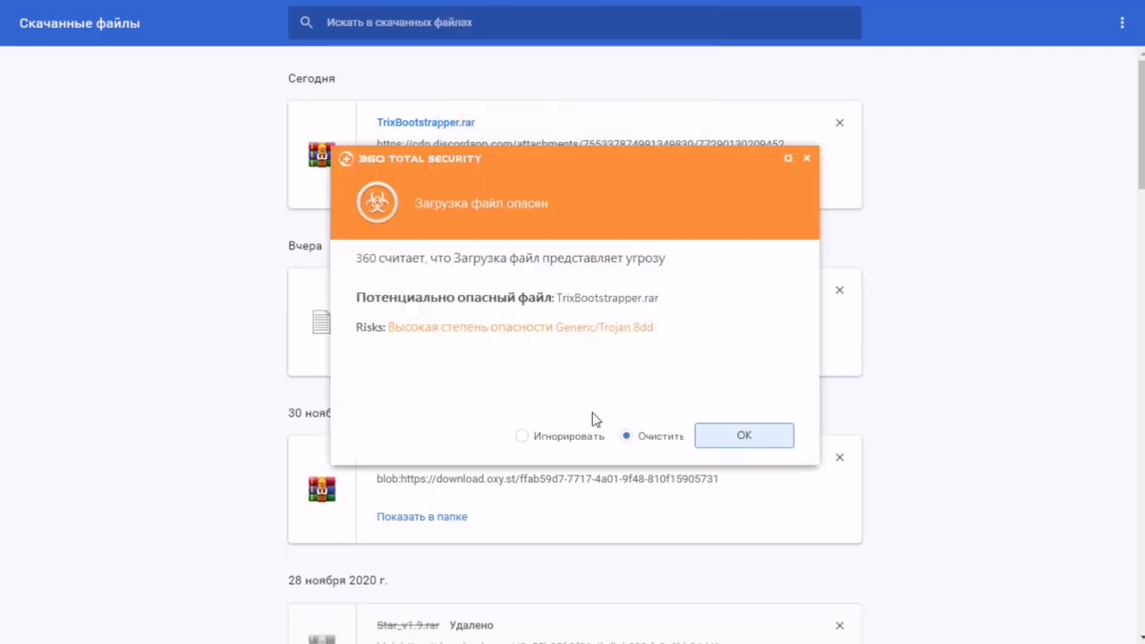
{"action": "left_click", "coordinate": [522, 436]}
{"action": "left_click", "coordinate": [725, 438]}
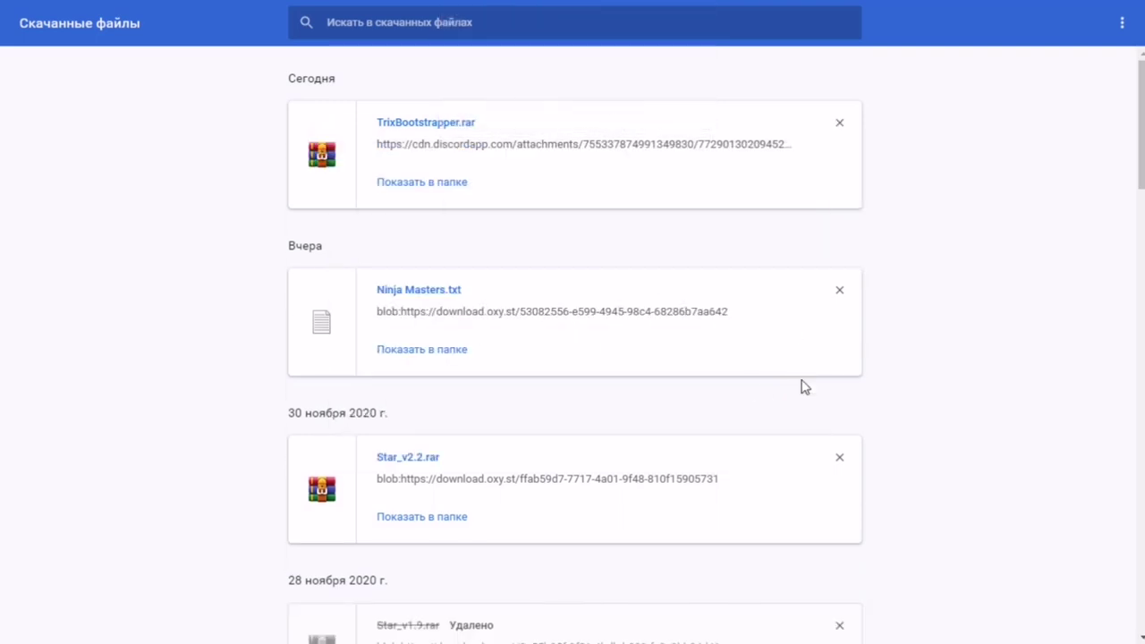
Step: Exit full-screen mode and open the browser's site settings for notifications
{"action": "key", "text": "F11"}
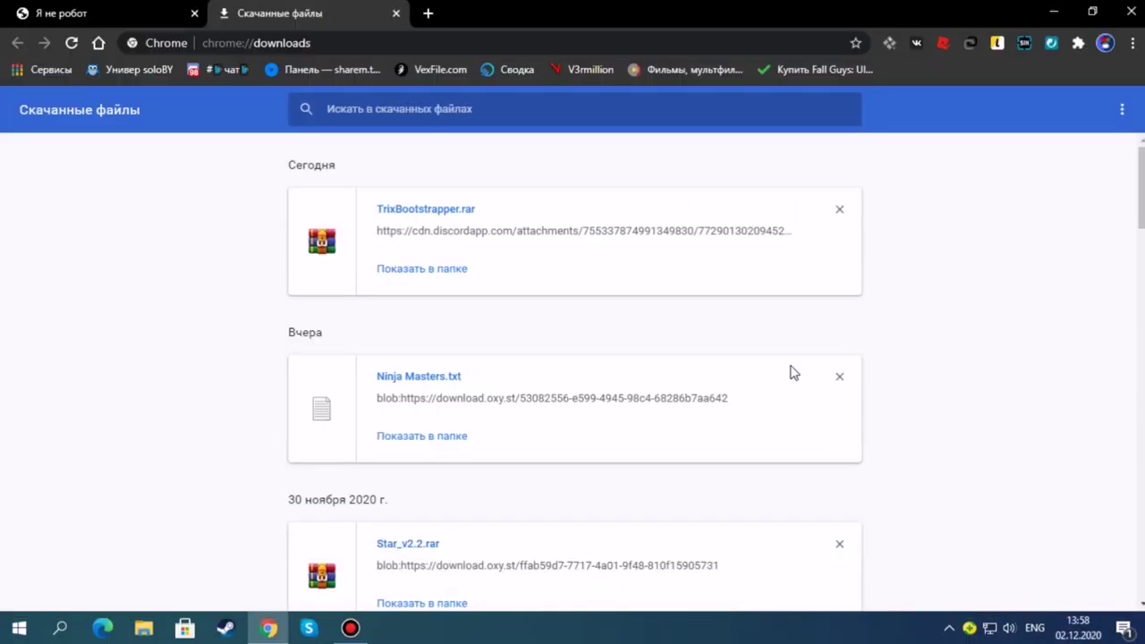
{"action": "left_click", "coordinate": [1133, 44]}
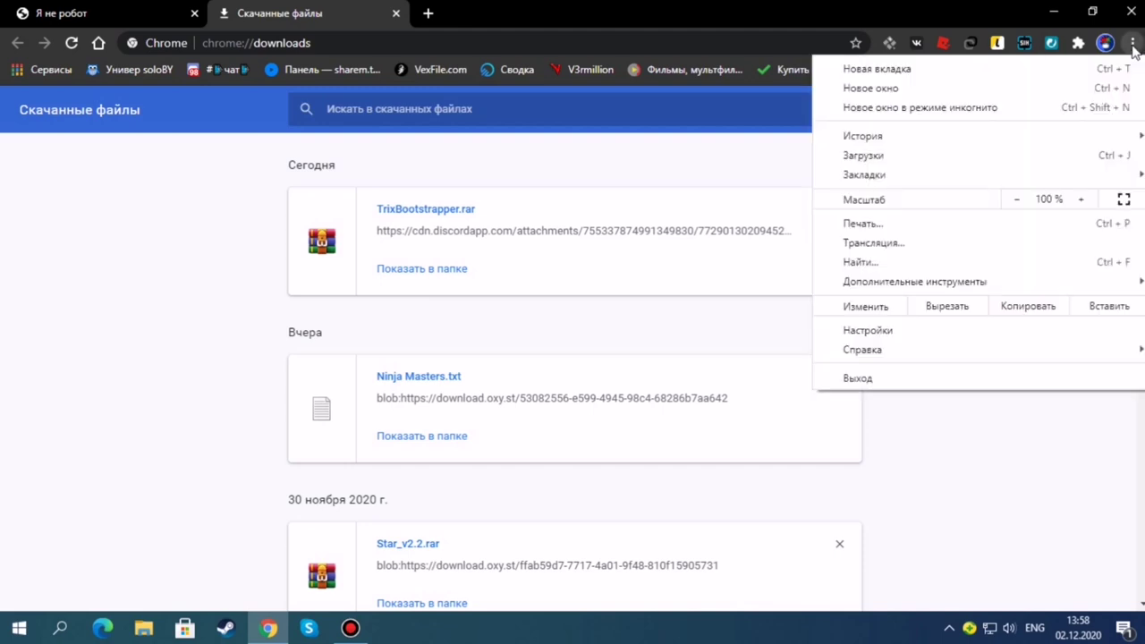
{"action": "left_click", "coordinate": [922, 332]}
{"action": "scroll", "coordinate": [603, 359], "scroll_direction": "down", "scroll_amount": 8}
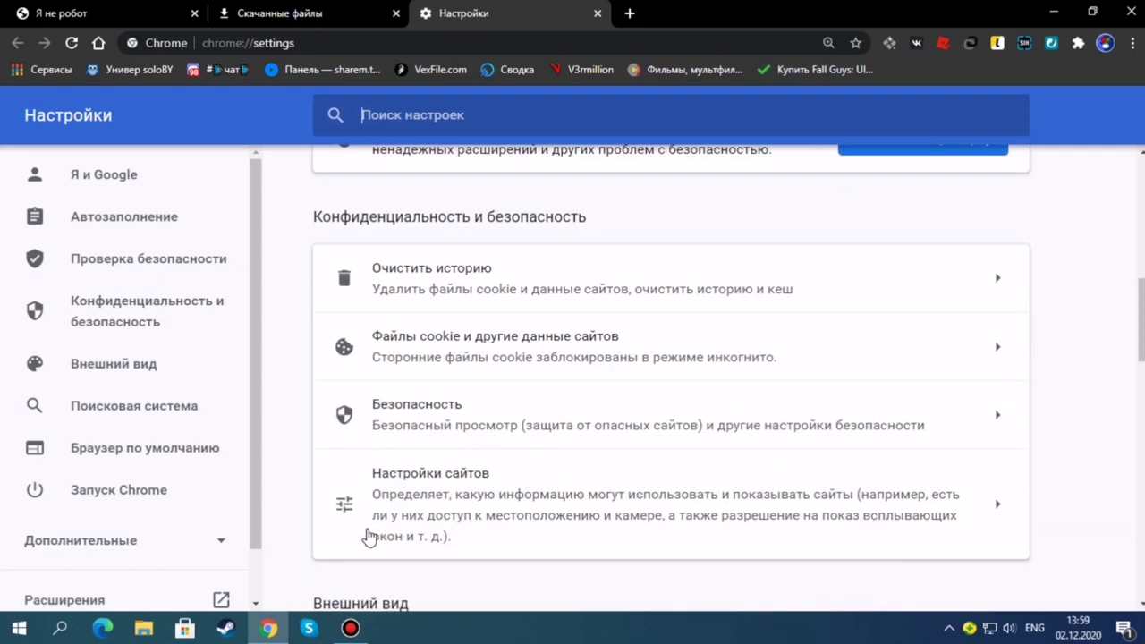
{"action": "left_click", "coordinate": [455, 486]}
{"action": "scroll", "coordinate": [846, 465], "scroll_direction": "down", "scroll_amount": 5}
{"action": "scroll", "coordinate": [893, 444], "scroll_direction": "down", "scroll_amount": 6}
{"action": "scroll", "coordinate": [893, 445], "scroll_direction": "up", "scroll_amount": 3}
{"action": "scroll", "coordinate": [893, 444], "scroll_direction": "up", "scroll_amount": 3}
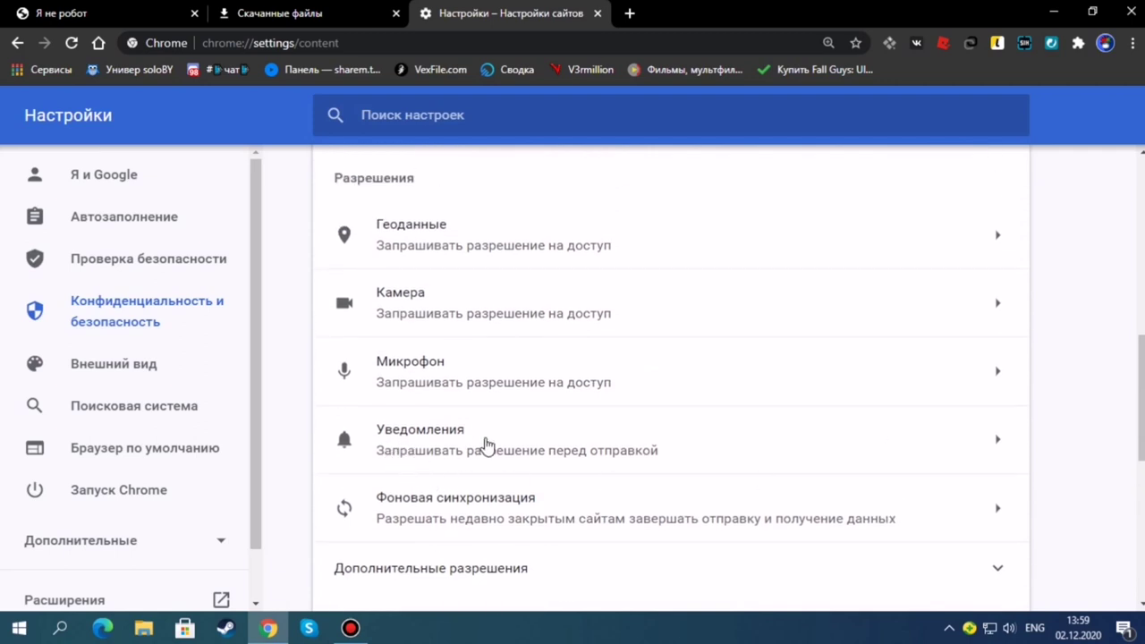
{"action": "left_click", "coordinate": [412, 448]}
{"action": "scroll", "coordinate": [805, 456], "scroll_direction": "down", "scroll_amount": 3}
{"action": "scroll", "coordinate": [841, 421], "scroll_direction": "down", "scroll_amount": 4}
{"action": "left_click_drag", "start_coordinate": [1142, 199], "coordinate": [1142, 612]}
{"action": "left_click_drag", "start_coordinate": [400, 183], "coordinate": [358, 182]}
{"action": "left_click", "coordinate": [326, 190]}
{"action": "double_click", "coordinate": [337, 184]}
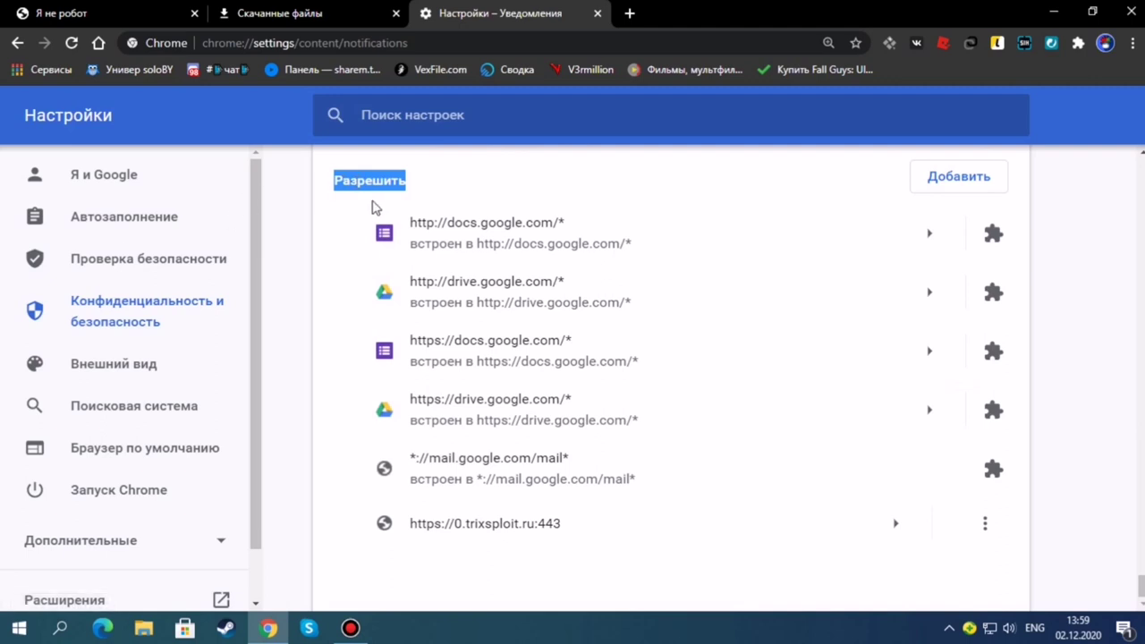
{"action": "left_click", "coordinate": [986, 525]}
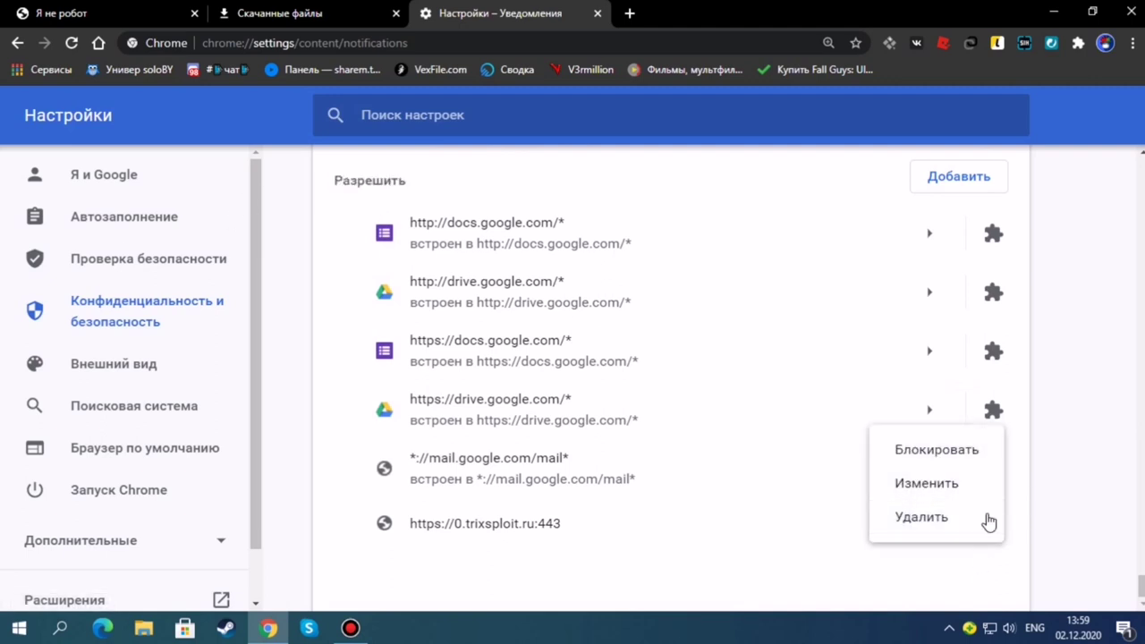
{"action": "left_click", "coordinate": [974, 528]}
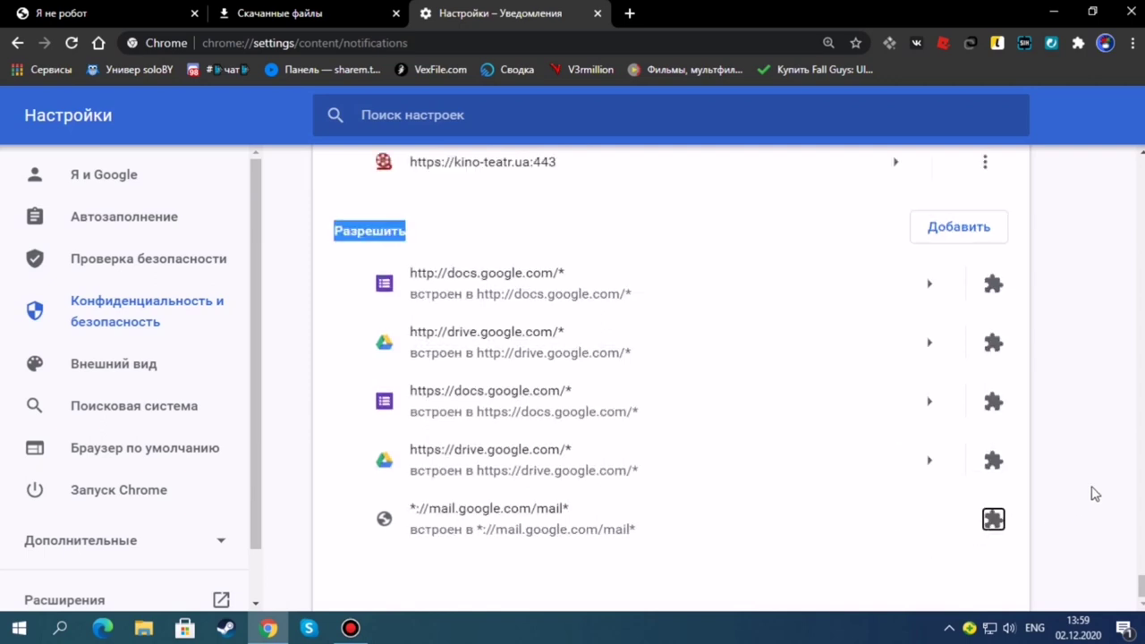
{"action": "left_click", "coordinate": [1096, 494]}
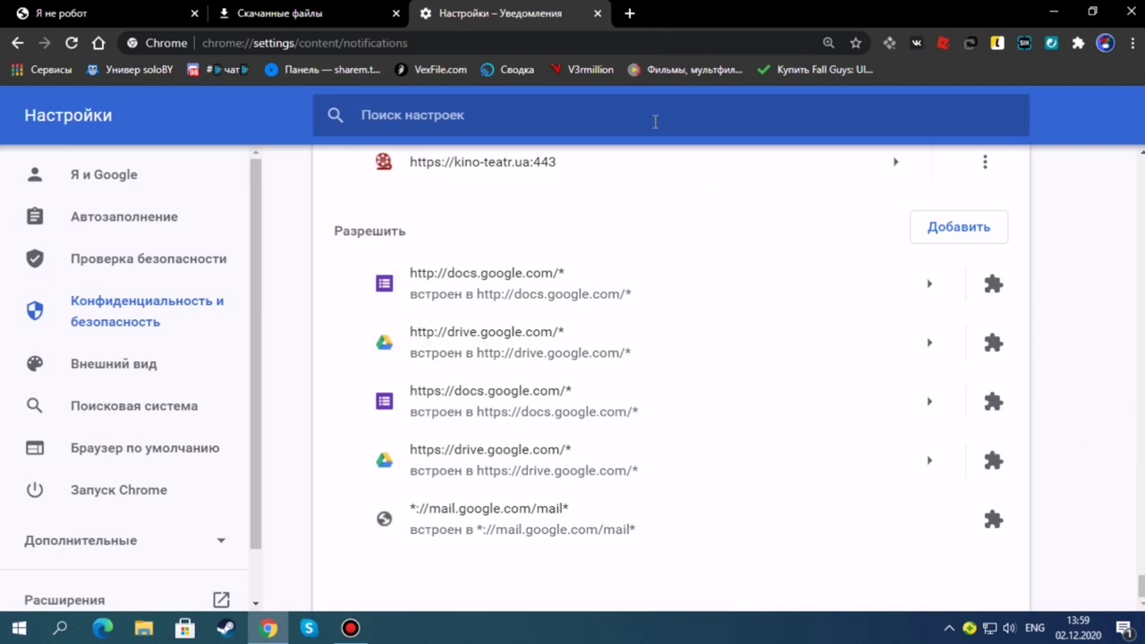
Step: Show the downloaded TrixBootstrapper.rar in its folder and open the archive in WinRAR
{"action": "left_click", "coordinate": [346, 9]}
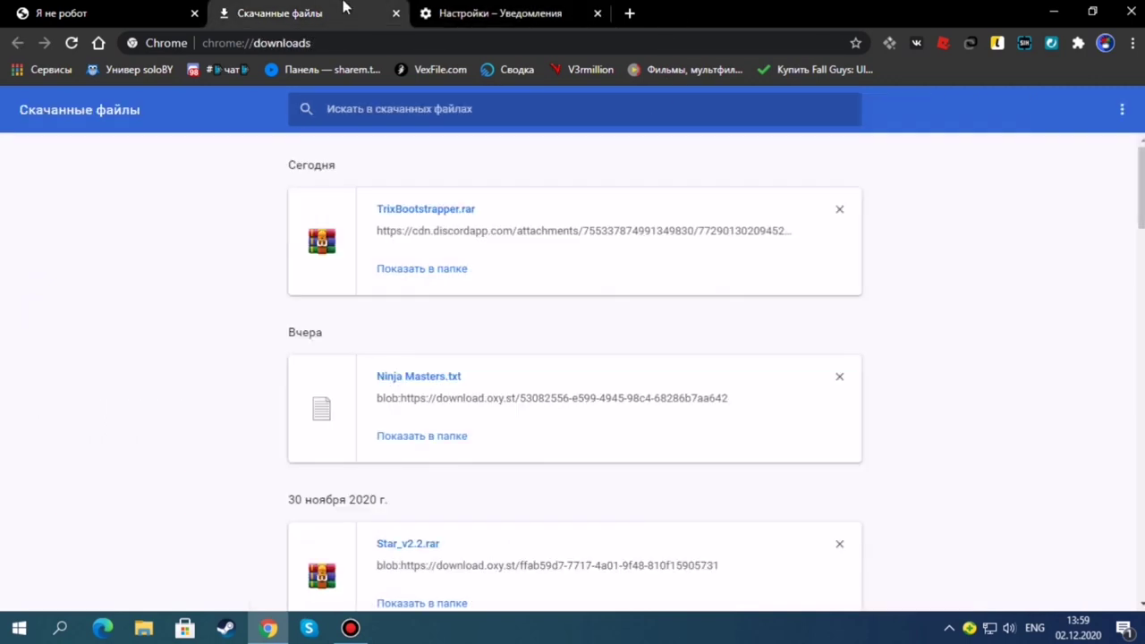
{"action": "left_click", "coordinate": [405, 277]}
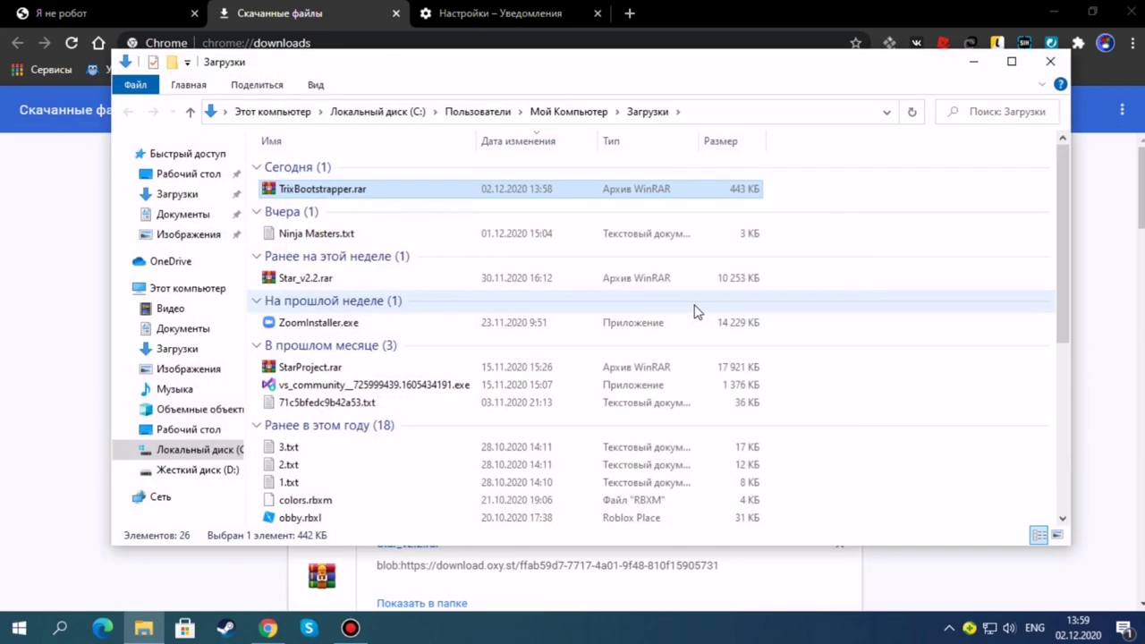
{"action": "double_click", "coordinate": [356, 192]}
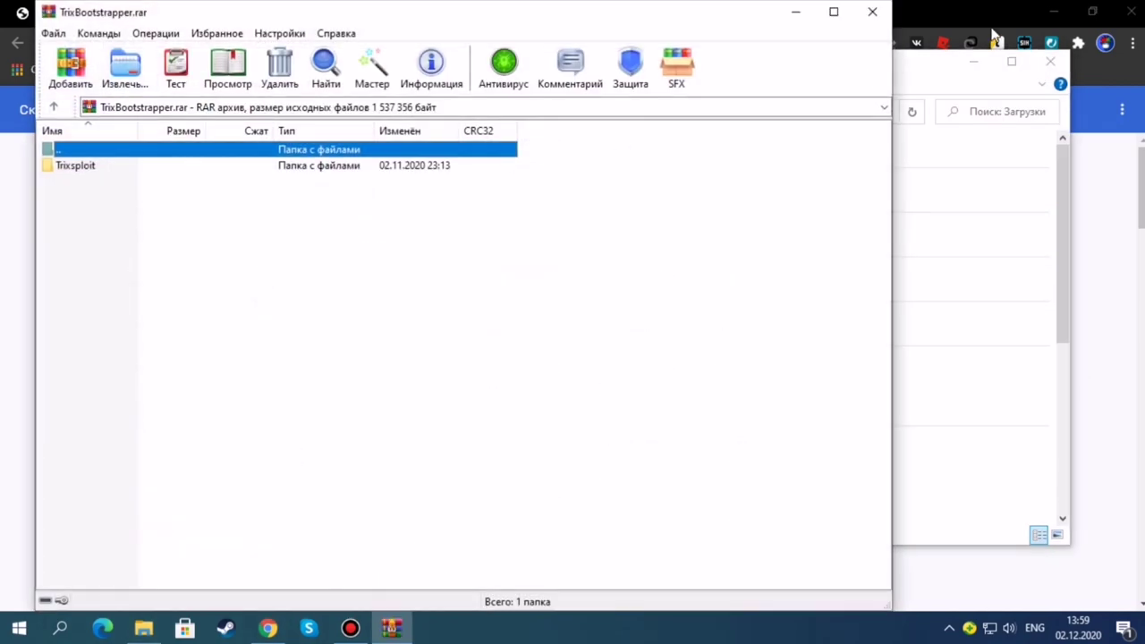
Step: Extract the Trixsploit folder from the archive to the desktop and open the extracted folder
{"action": "left_click", "coordinate": [1054, 11]}
{"action": "left_click_drag", "start_coordinate": [175, 170], "coordinate": [472, 128]}
{"action": "left_click", "coordinate": [878, 14]}
{"action": "left_click", "coordinate": [1125, 13]}
{"action": "double_click", "coordinate": [471, 128]}
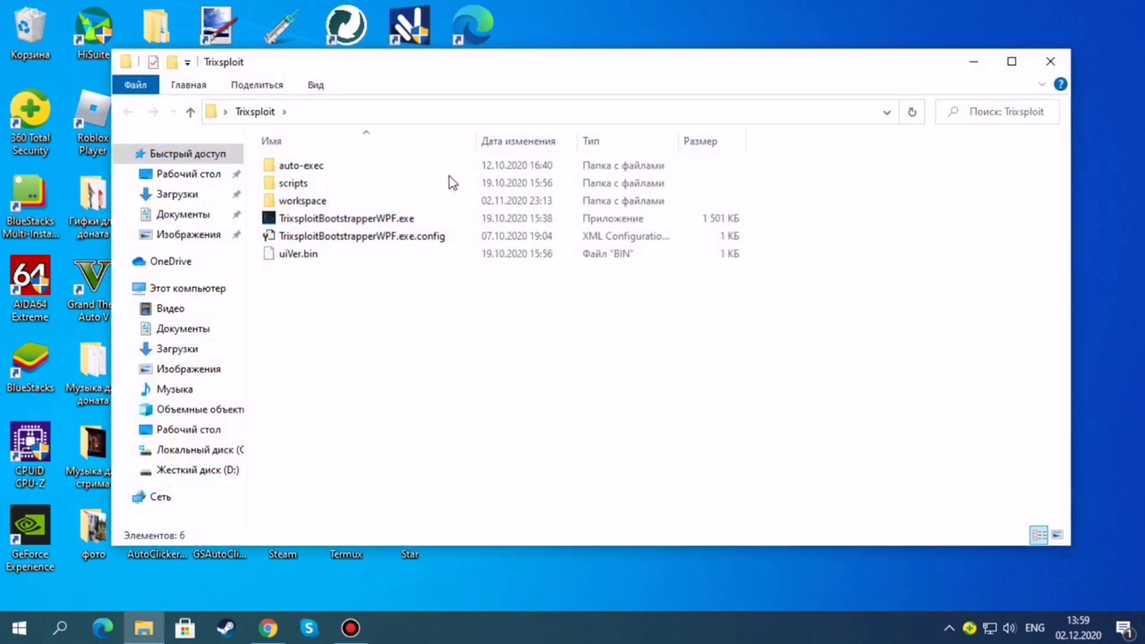
Step: Launch TrixsploitBootstrapperWPF.exe and request an authorization key from its login window
{"action": "double_click", "coordinate": [328, 223]}
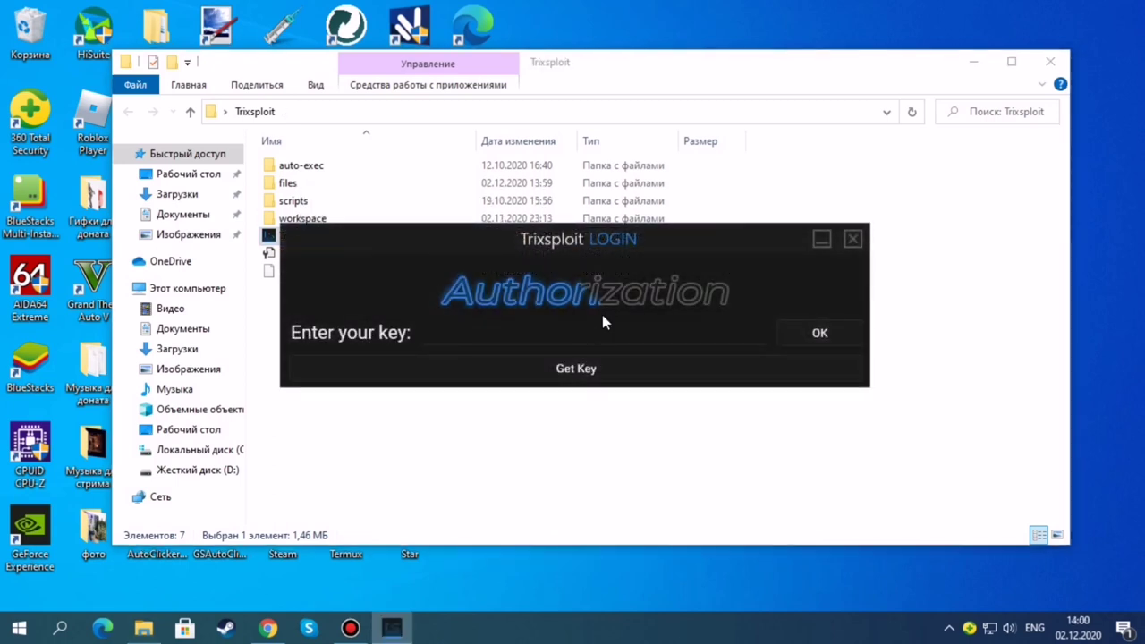
{"action": "left_click", "coordinate": [588, 370]}
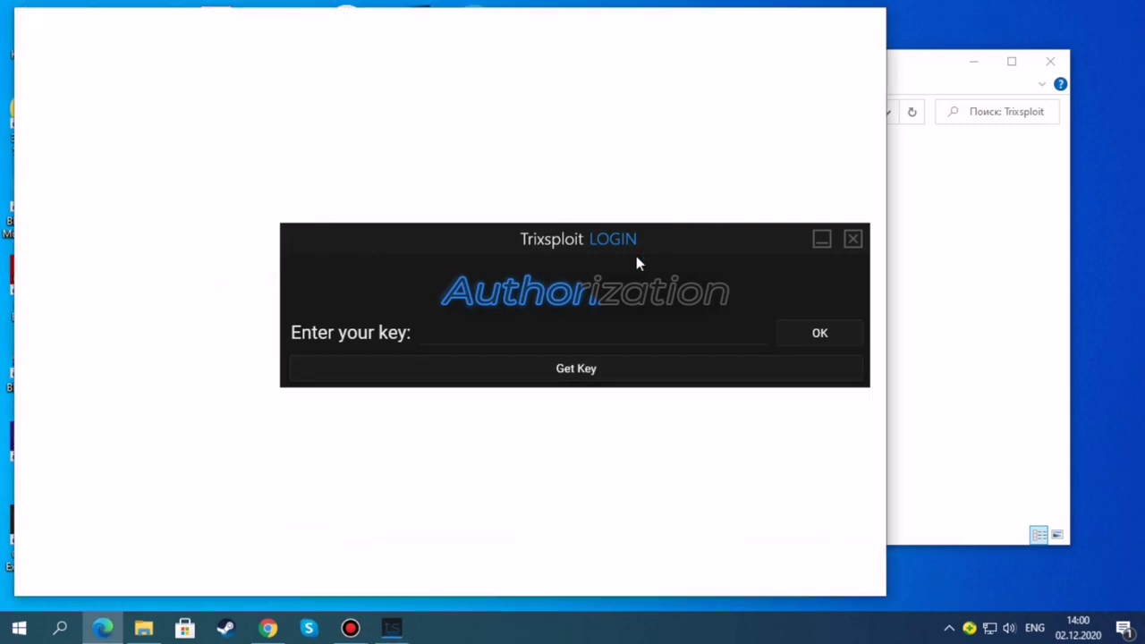
Step: Copy the key page's address from Edge, allowing the bootstrapper's process in 360 Total Security, and close Edge
{"action": "left_click", "coordinate": [354, 60]}
{"action": "key", "text": "ctrl+c"}
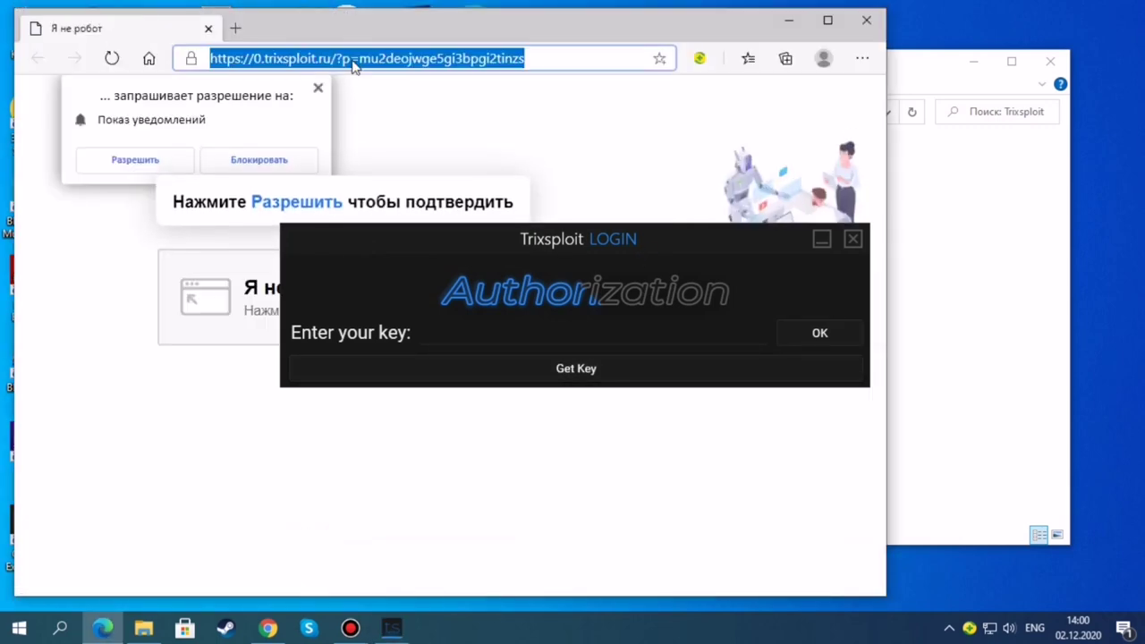
{"action": "right_click", "coordinate": [353, 61]}
{"action": "left_click", "coordinate": [425, 202]}
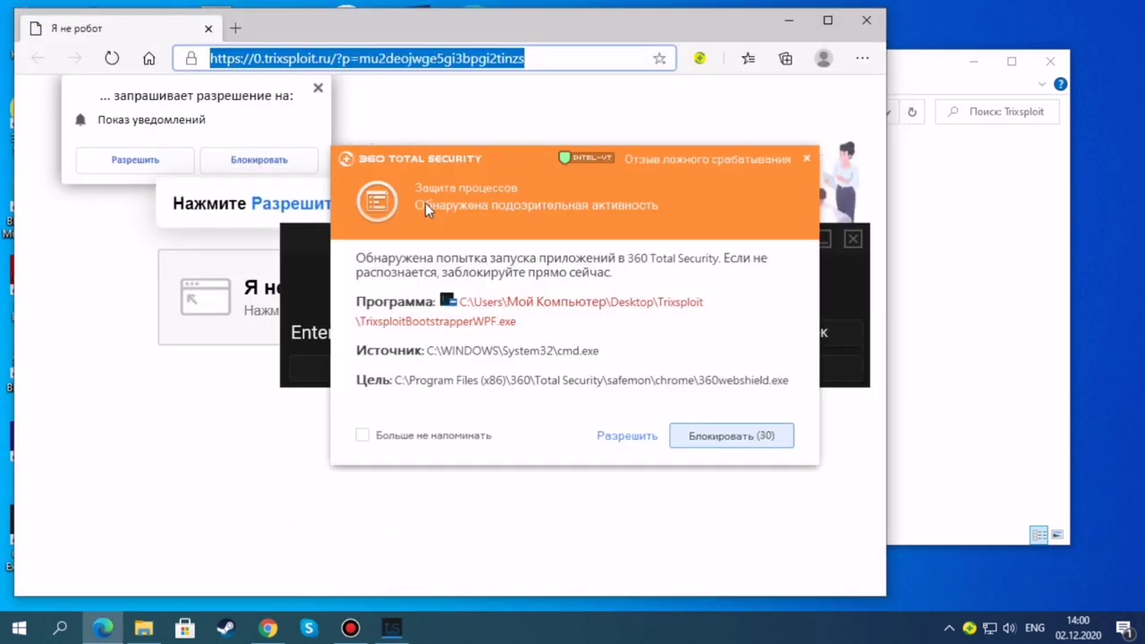
{"action": "left_click", "coordinate": [628, 436]}
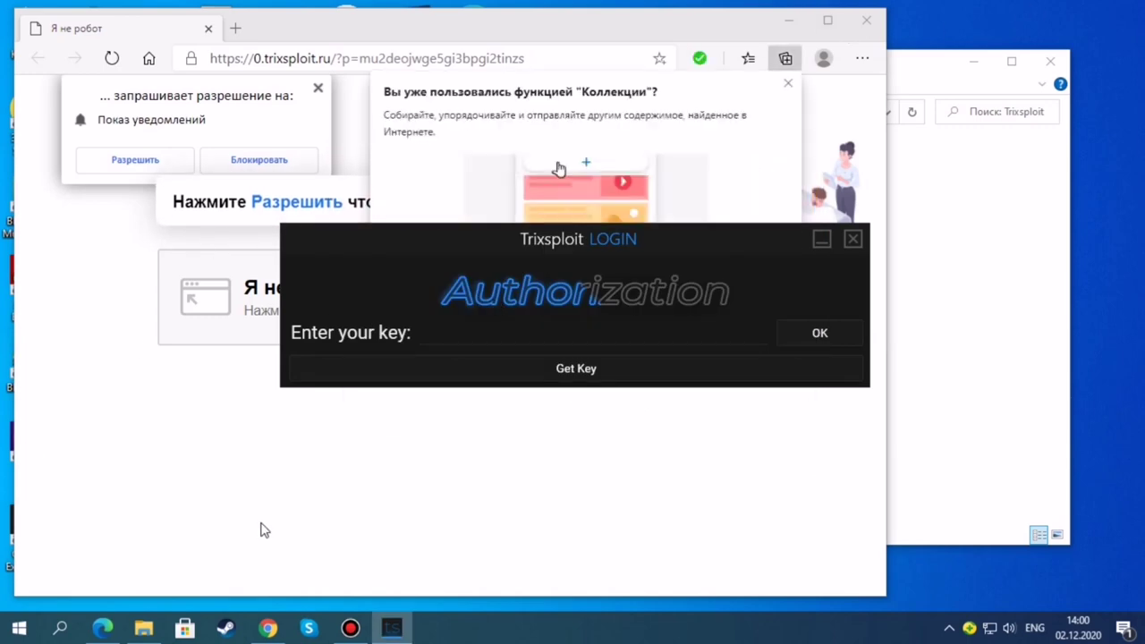
{"action": "left_click", "coordinate": [867, 24]}
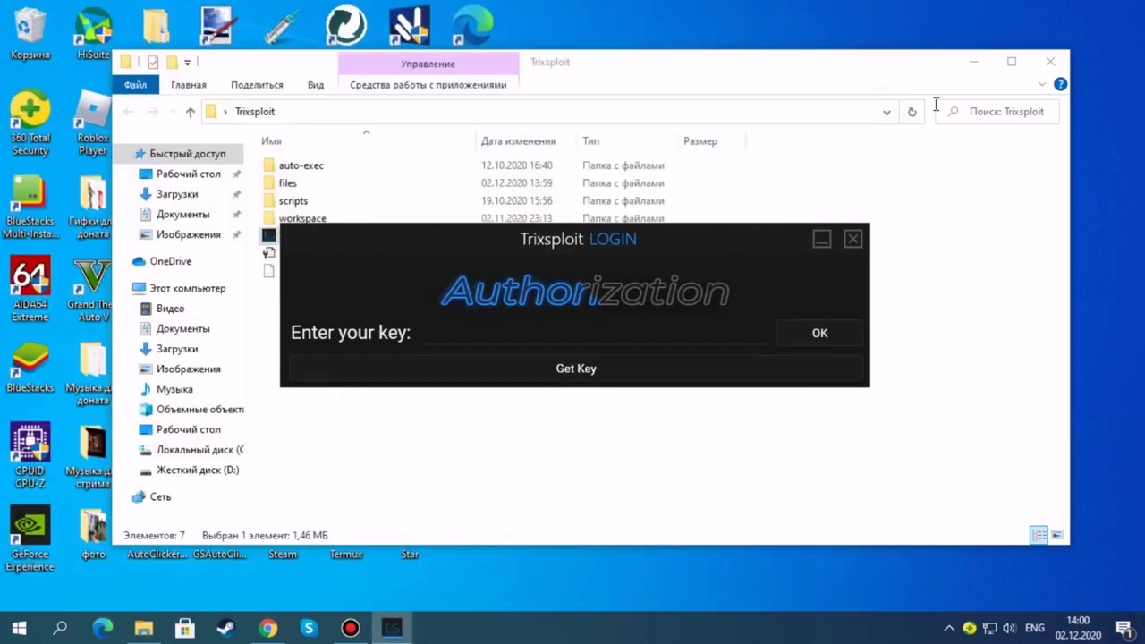
Step: Open the copied address in a new Chrome tab, allow its notifications, and copy the generated key
{"action": "left_click", "coordinate": [267, 628]}
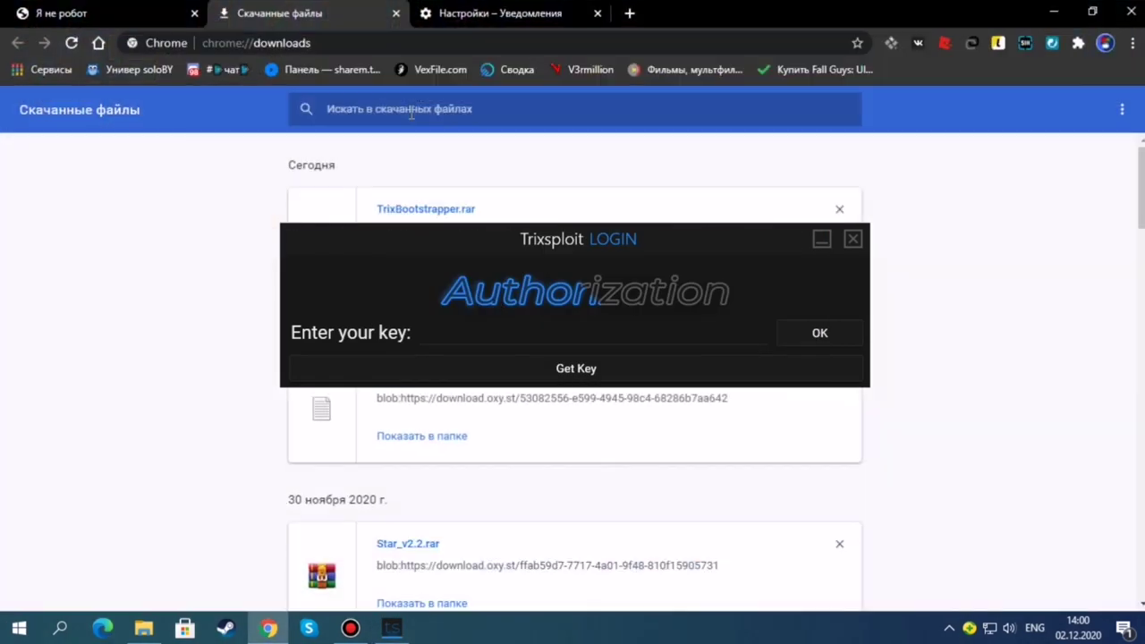
{"action": "left_click", "coordinate": [629, 14]}
{"action": "key", "text": "ctrl+v"}
{"action": "key", "text": "Return"}
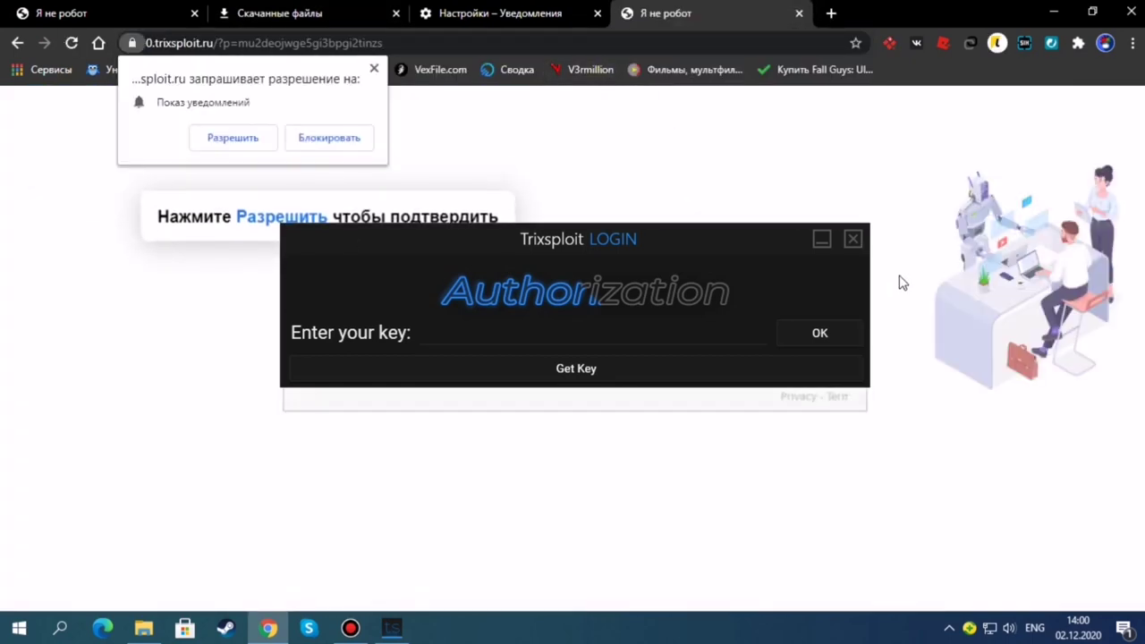
{"action": "left_click", "coordinate": [250, 141]}
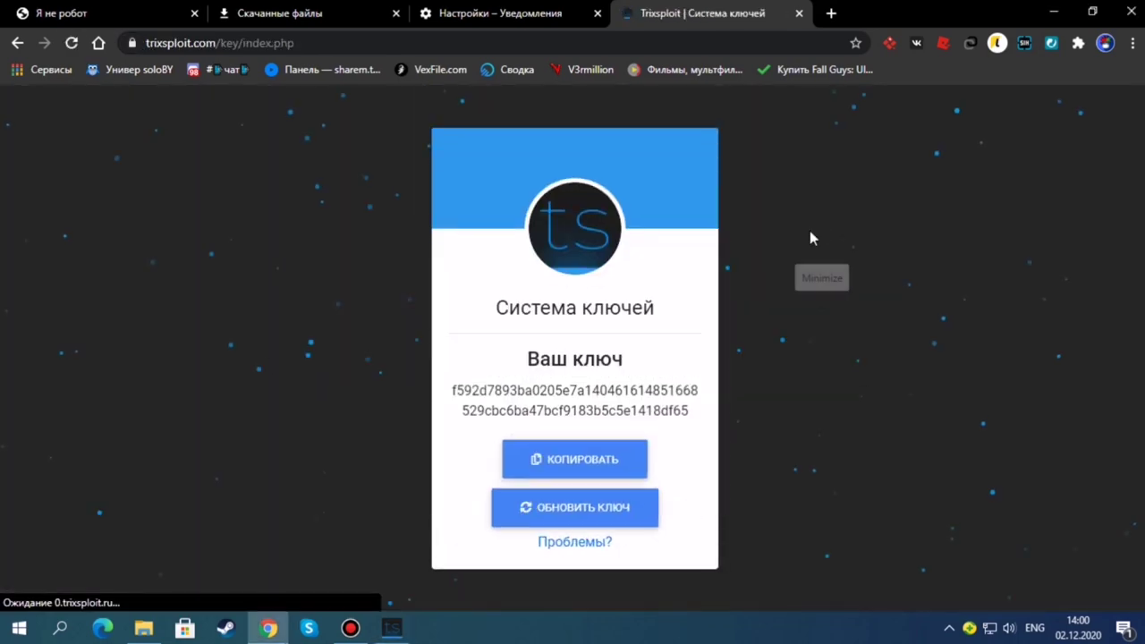
{"action": "left_click", "coordinate": [607, 462]}
Step: Create a text document named key.txt on the desktop and open it
{"action": "left_click", "coordinate": [1052, 11]}
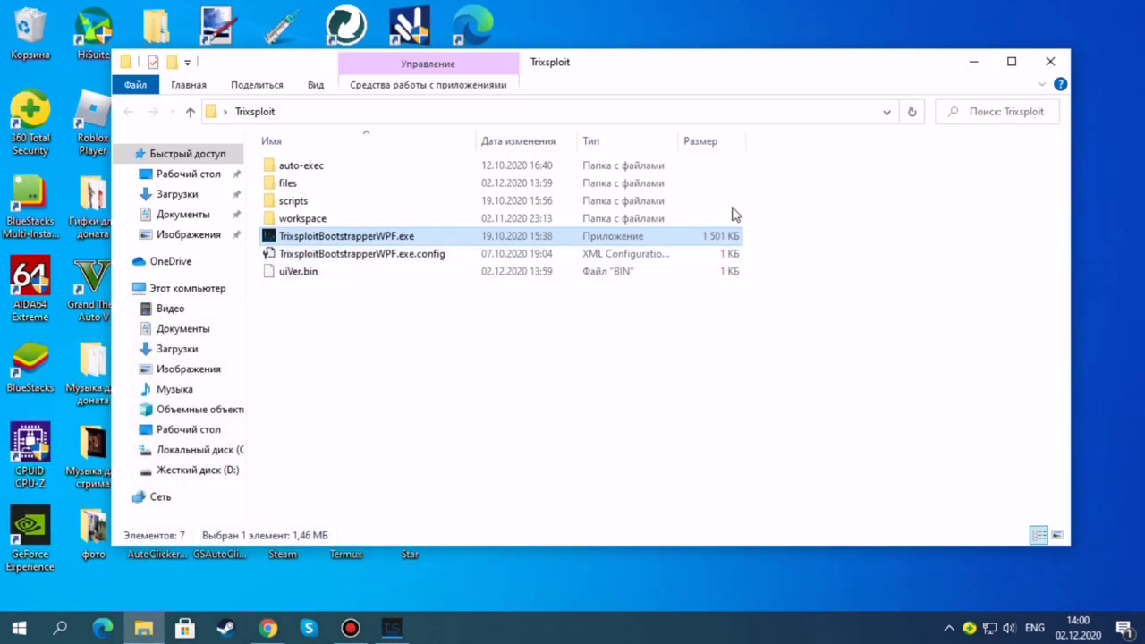
{"action": "left_click", "coordinate": [975, 61]}
{"action": "right_click", "coordinate": [541, 189]}
{"action": "mouse_move", "coordinate": [618, 369]}
{"action": "left_click", "coordinate": [831, 328]}
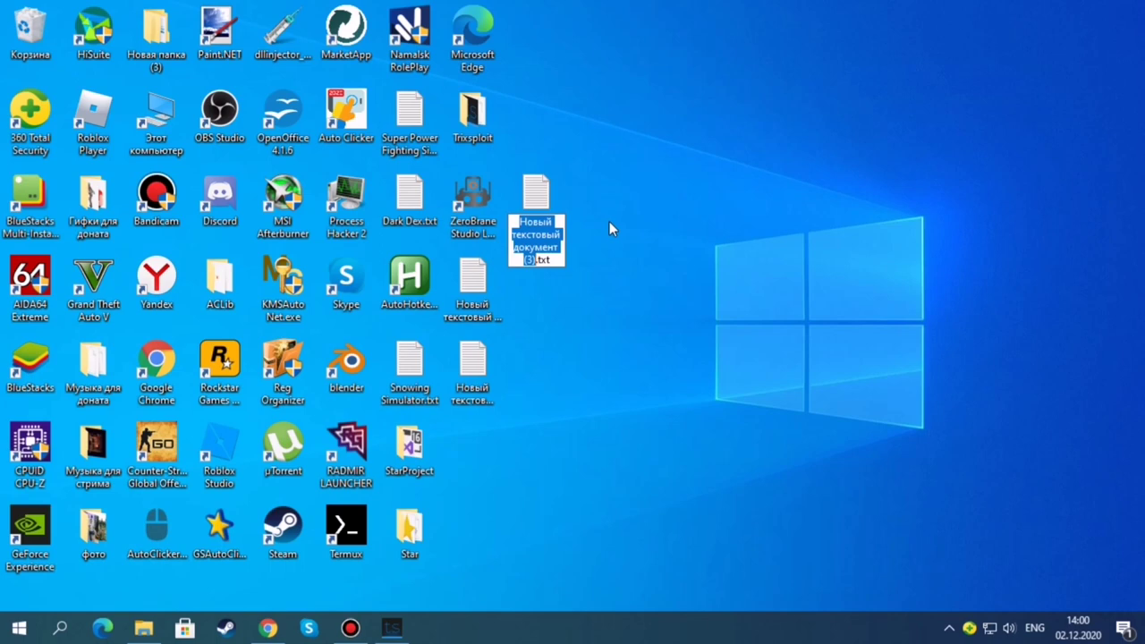
{"action": "type", "text": "k"}
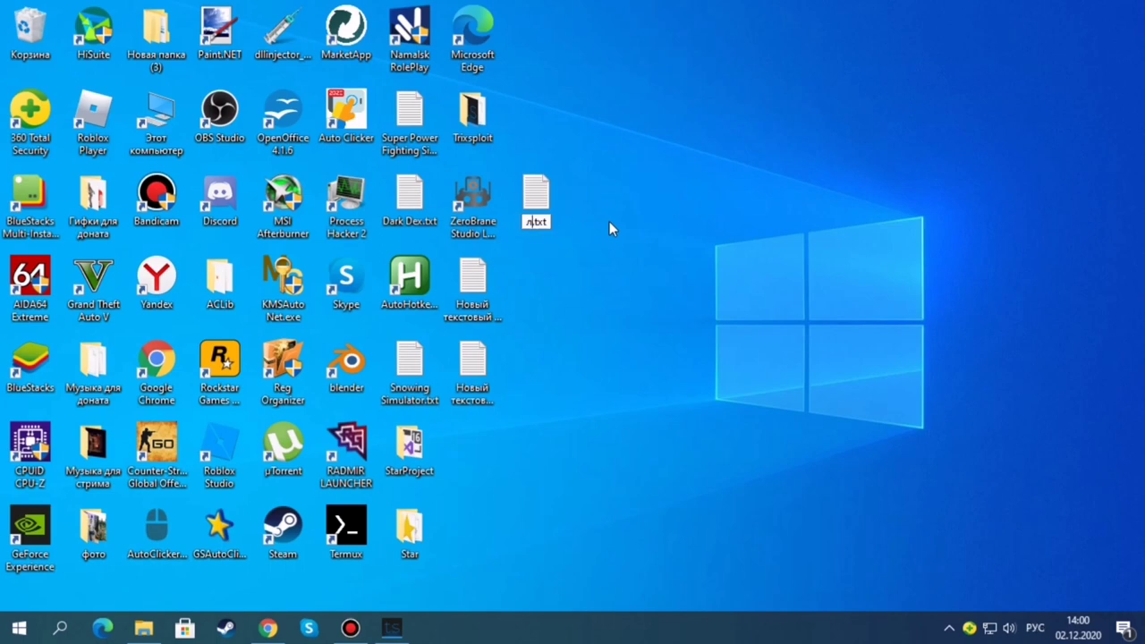
{"action": "type", "text": "ey"}
{"action": "key", "text": "Return"}
{"action": "double_click", "coordinate": [534, 209]}
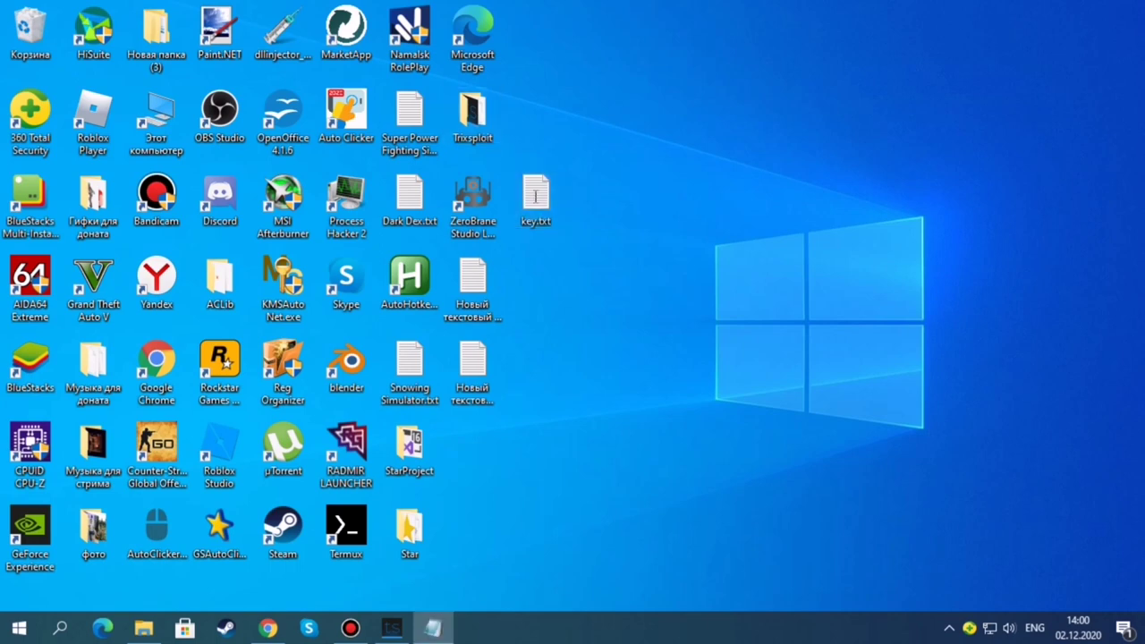
Step: Paste the copied authorization key into key.txt, then close the document and save it
{"action": "key", "text": "ctrl+v"}
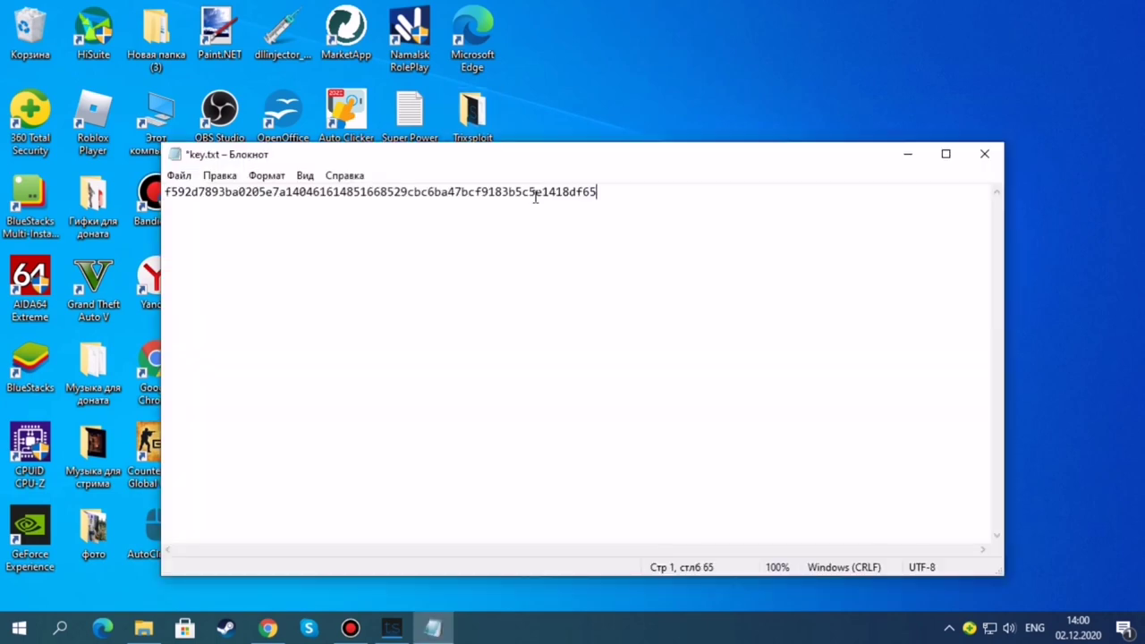
{"action": "left_click", "coordinate": [985, 154]}
{"action": "left_click", "coordinate": [524, 328]}
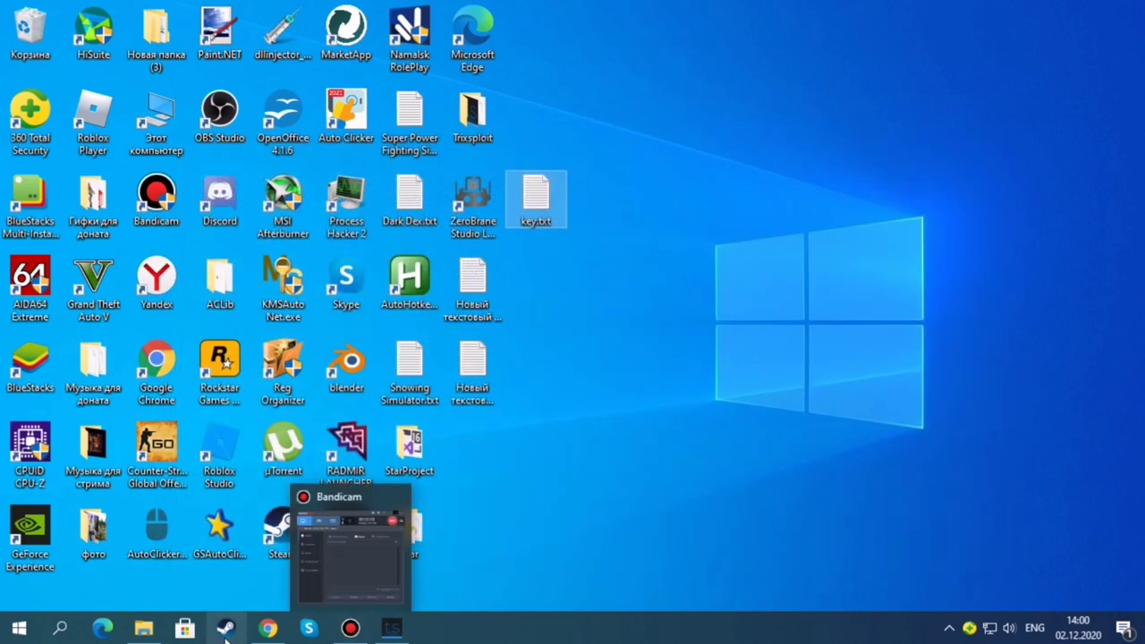
Step: In Chrome's site notification settings, remove the key site from the list of sites allowed to send notifications
{"action": "left_click", "coordinate": [268, 628]}
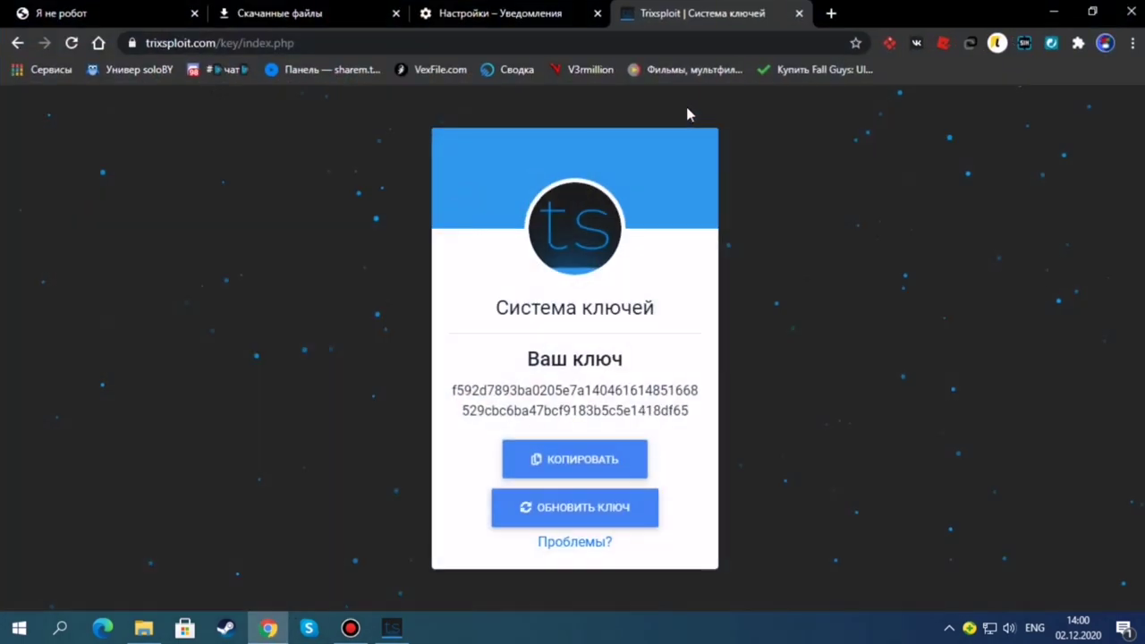
{"action": "left_click", "coordinate": [1134, 43]}
{"action": "left_click", "coordinate": [877, 329]}
{"action": "scroll", "coordinate": [568, 383], "scroll_direction": "down", "scroll_amount": 10}
{"action": "left_click", "coordinate": [497, 329]}
{"action": "scroll", "coordinate": [568, 414], "scroll_direction": "down", "scroll_amount": 8}
{"action": "left_click", "coordinate": [434, 497]}
{"action": "scroll", "coordinate": [757, 302], "scroll_direction": "down", "scroll_amount": 15}
{"action": "scroll", "coordinate": [1065, 582], "scroll_direction": "down", "scroll_amount": 10}
{"action": "left_click", "coordinate": [985, 542]}
{"action": "left_click", "coordinate": [991, 537]}
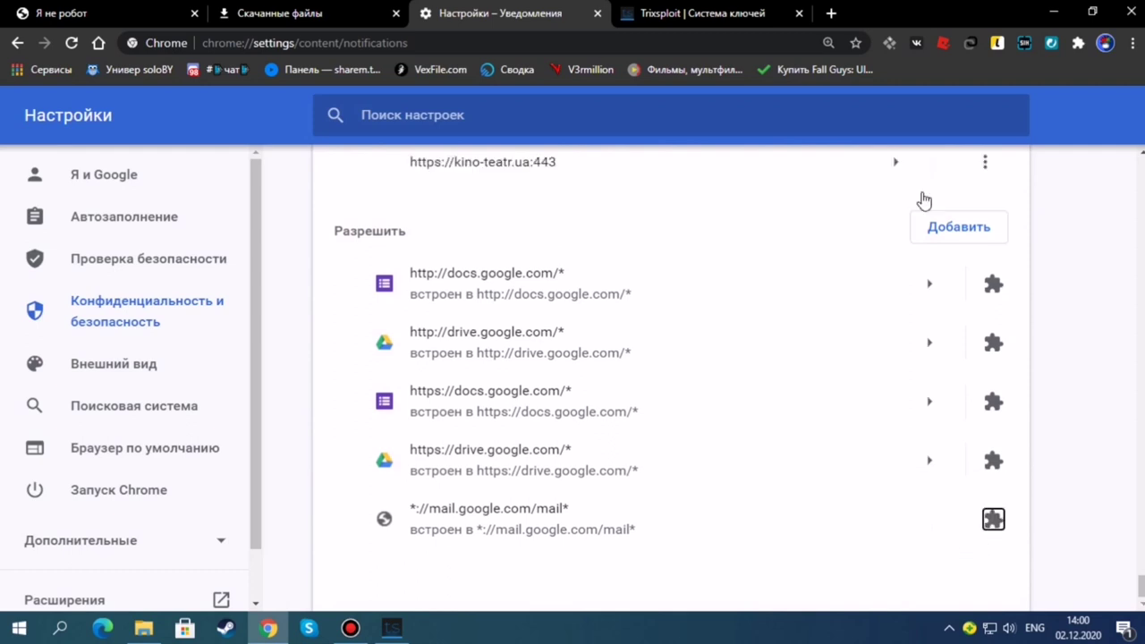
Step: Close the key, settings, downloads and verification tabs, leaving roblox.com open in a new tab, and minimize Chrome
{"action": "left_click", "coordinate": [799, 12]}
{"action": "left_click", "coordinate": [597, 12]}
{"action": "left_click", "coordinate": [397, 12]}
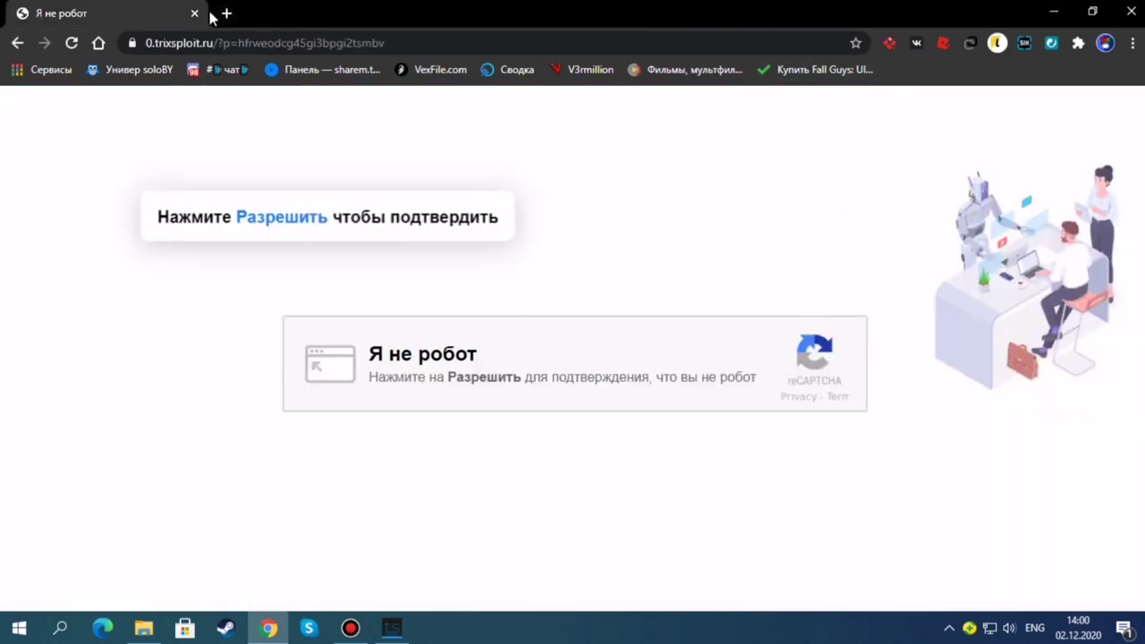
{"action": "left_click", "coordinate": [223, 13]}
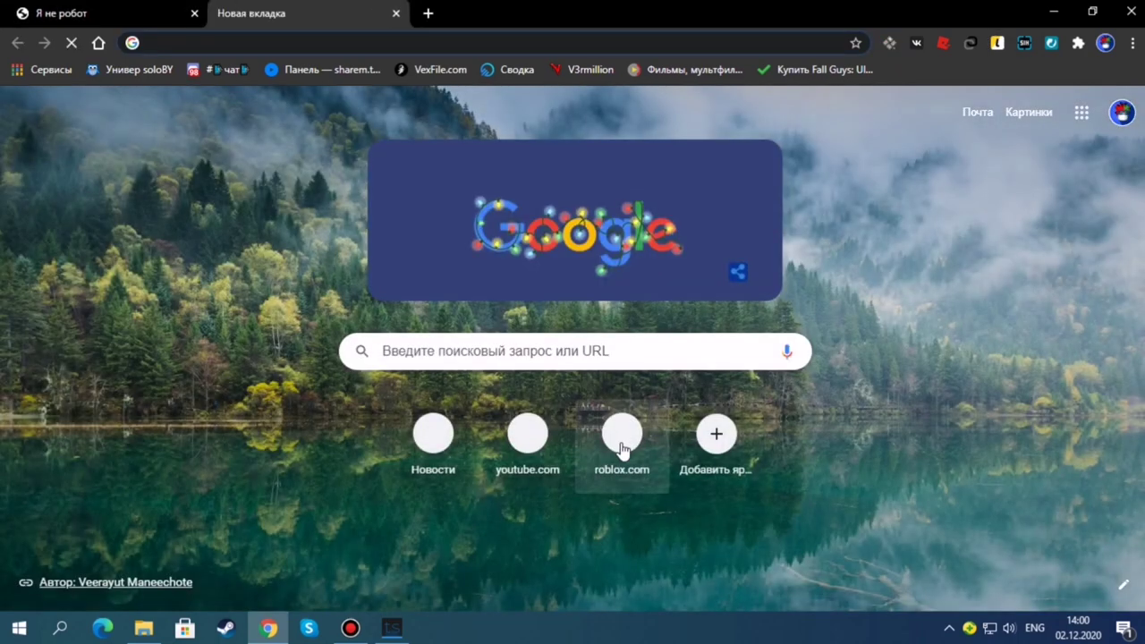
{"action": "left_click", "coordinate": [622, 427]}
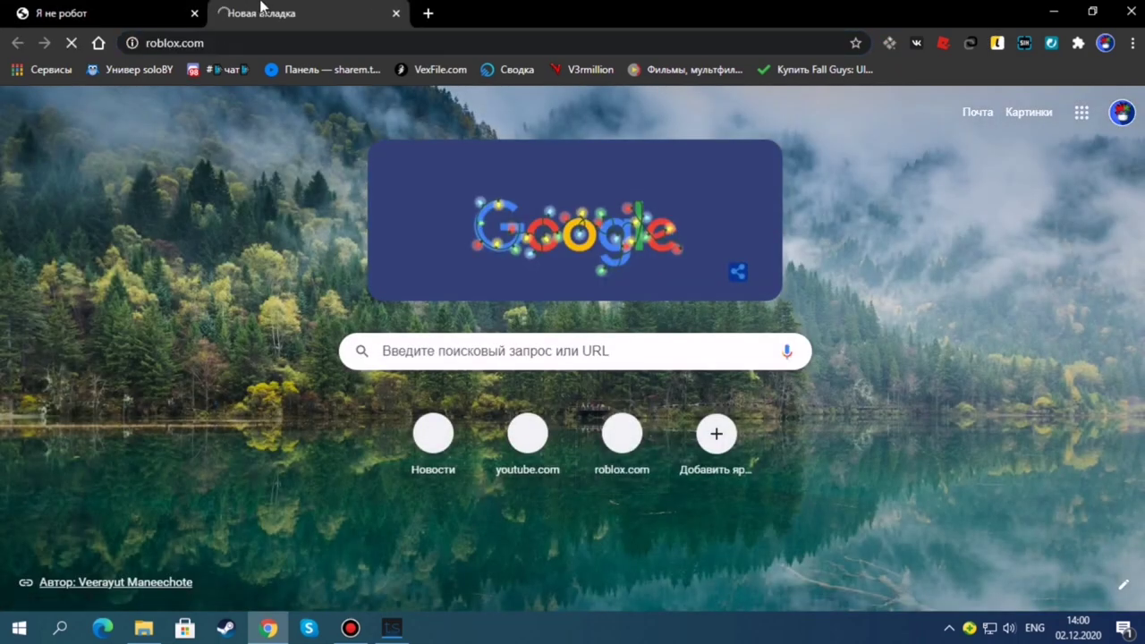
{"action": "left_click", "coordinate": [194, 14]}
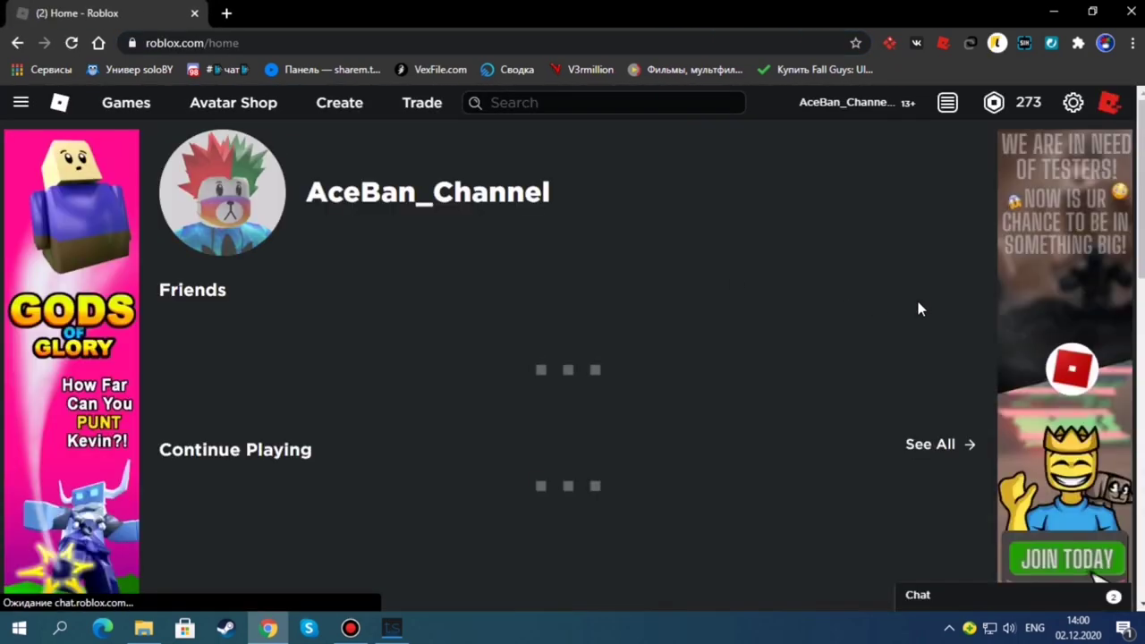
{"action": "left_click", "coordinate": [1049, 10]}
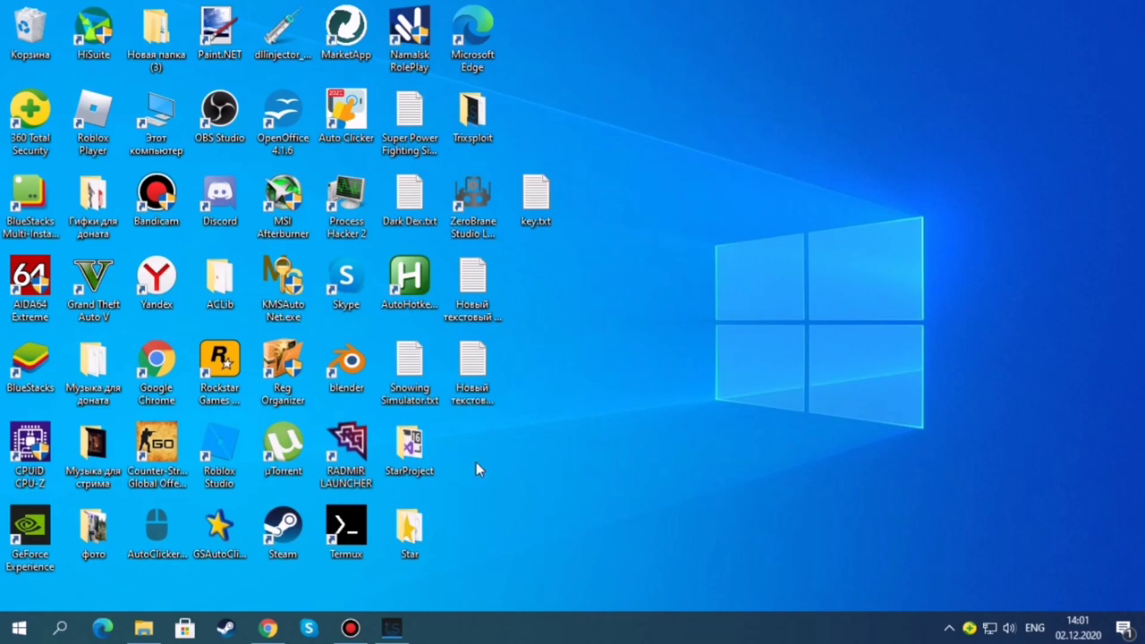
Step: Sign in to Trixsploit with the copied authorization key and clear the default text from its script editor
{"action": "left_click", "coordinate": [579, 338]}
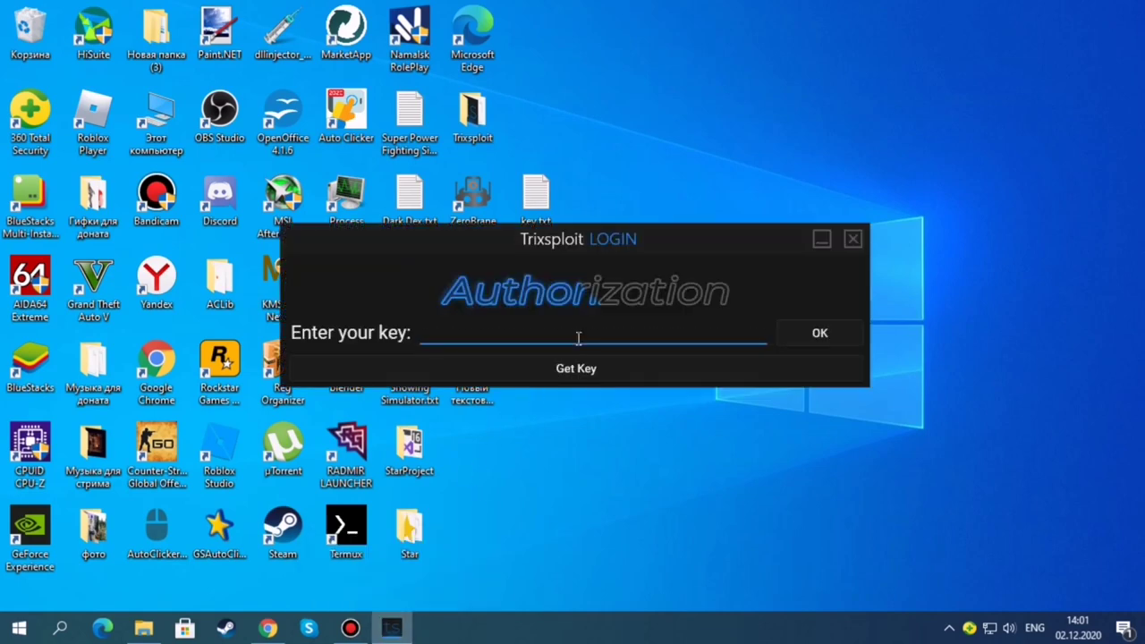
{"action": "key", "text": "ctrl+v"}
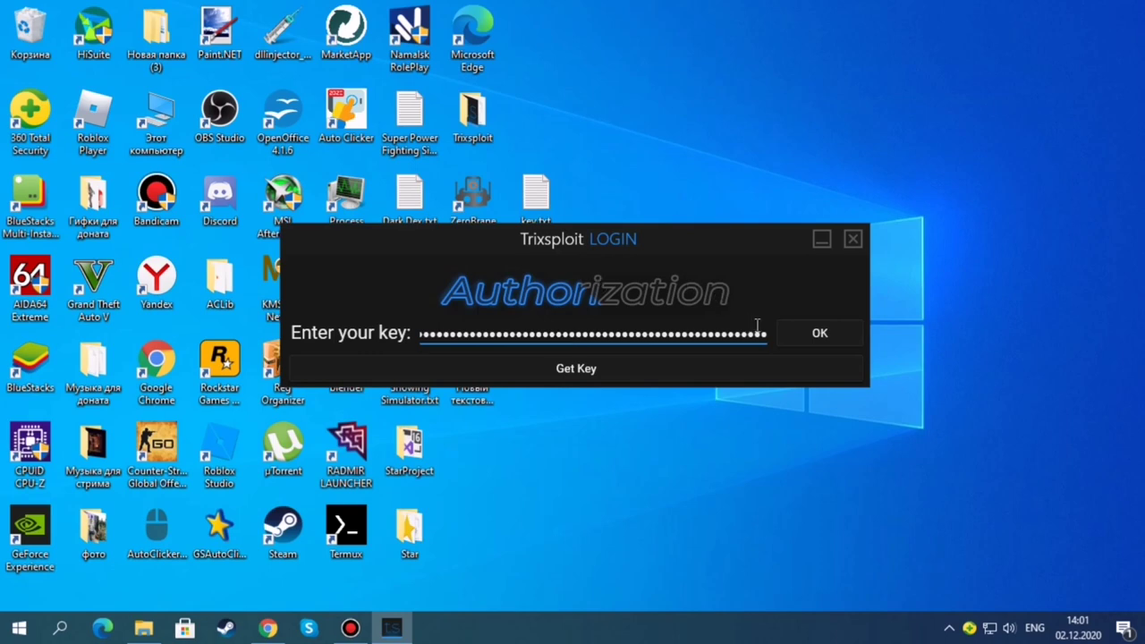
{"action": "left_click", "coordinate": [817, 335]}
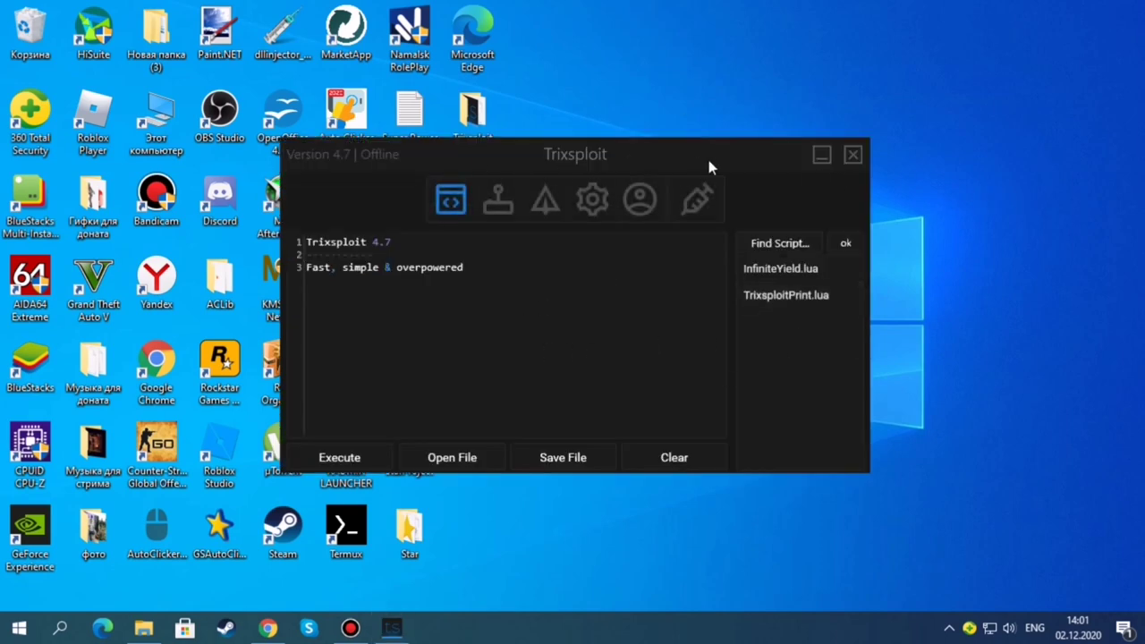
{"action": "mouse_move", "coordinate": [640, 161]}
{"action": "left_mouse_down"}
{"action": "mouse_move", "coordinate": [673, 152]}
{"action": "mouse_move", "coordinate": [657, 157]}
{"action": "left_mouse_up"}
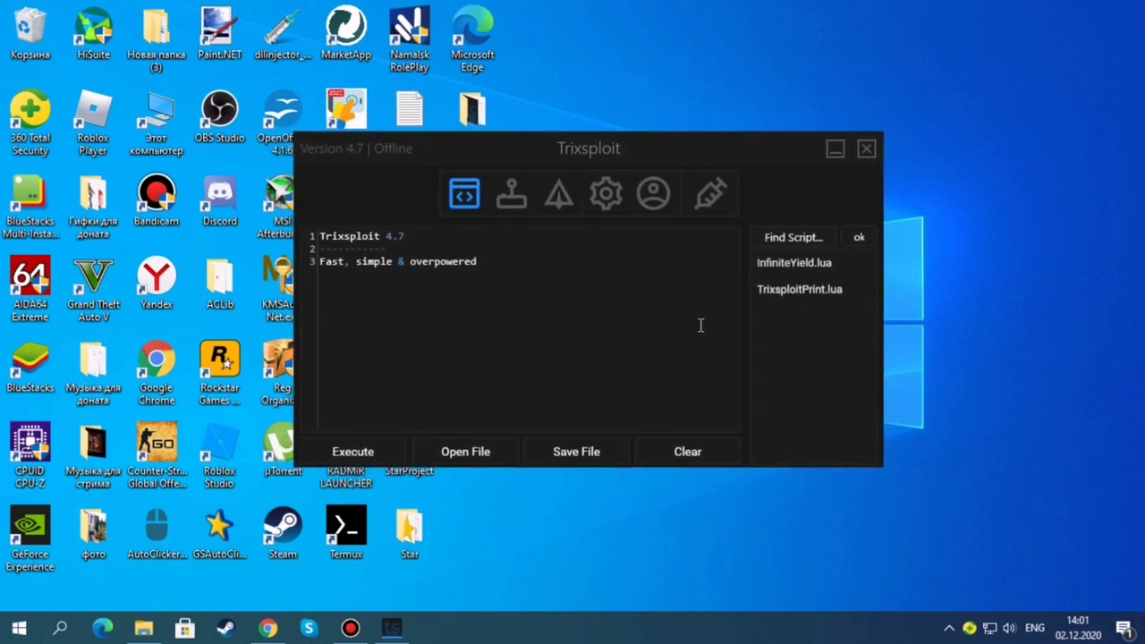
{"action": "left_click", "coordinate": [663, 462]}
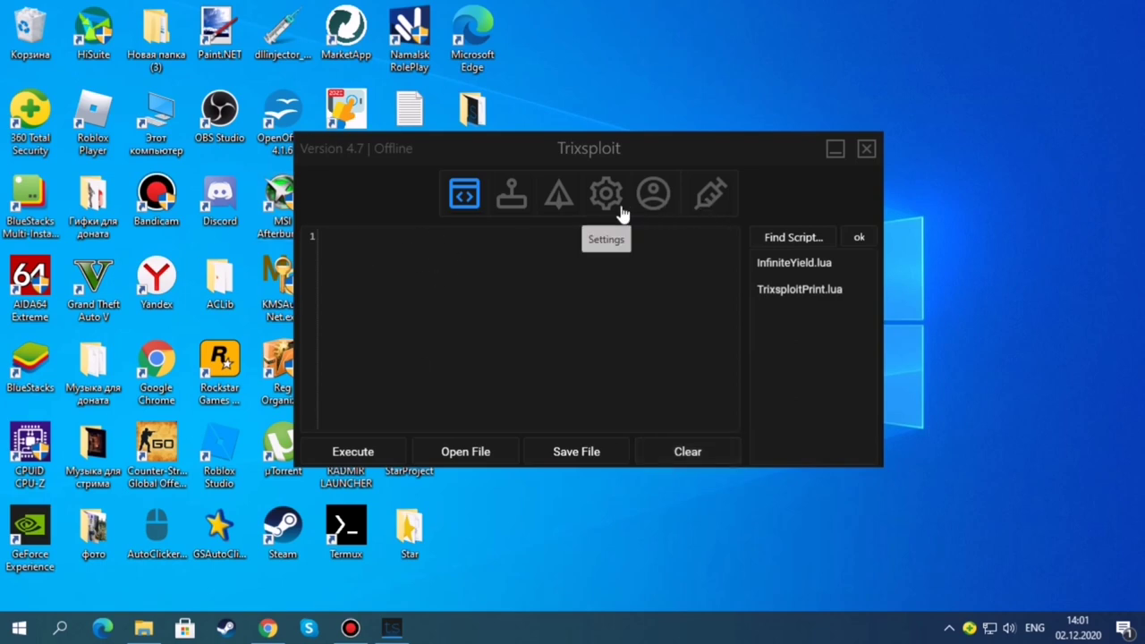
Step: Review Trixsploit's game script library, built-in player functions, settings and credits, then return to the script editor and minimize it
{"action": "left_click", "coordinate": [508, 206]}
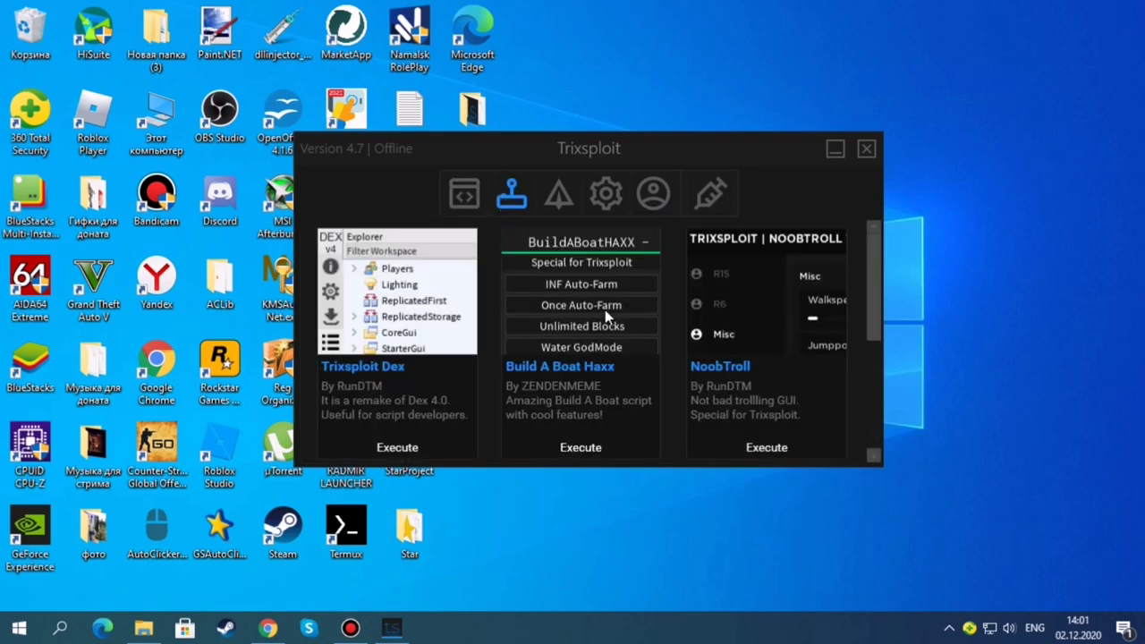
{"action": "scroll", "coordinate": [605, 310], "scroll_direction": "down", "scroll_amount": 5}
{"action": "scroll", "coordinate": [557, 316], "scroll_direction": "up", "scroll_amount": 5}
{"action": "scroll", "coordinate": [654, 357], "scroll_direction": "down", "scroll_amount": 5}
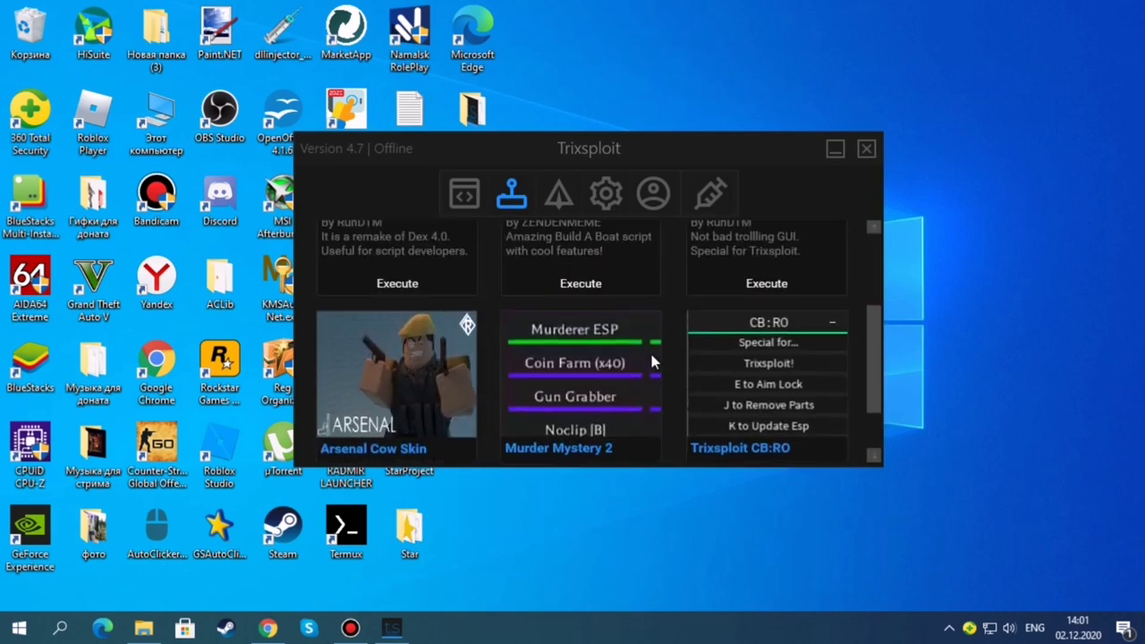
{"action": "scroll", "coordinate": [649, 350], "scroll_direction": "up", "scroll_amount": 5}
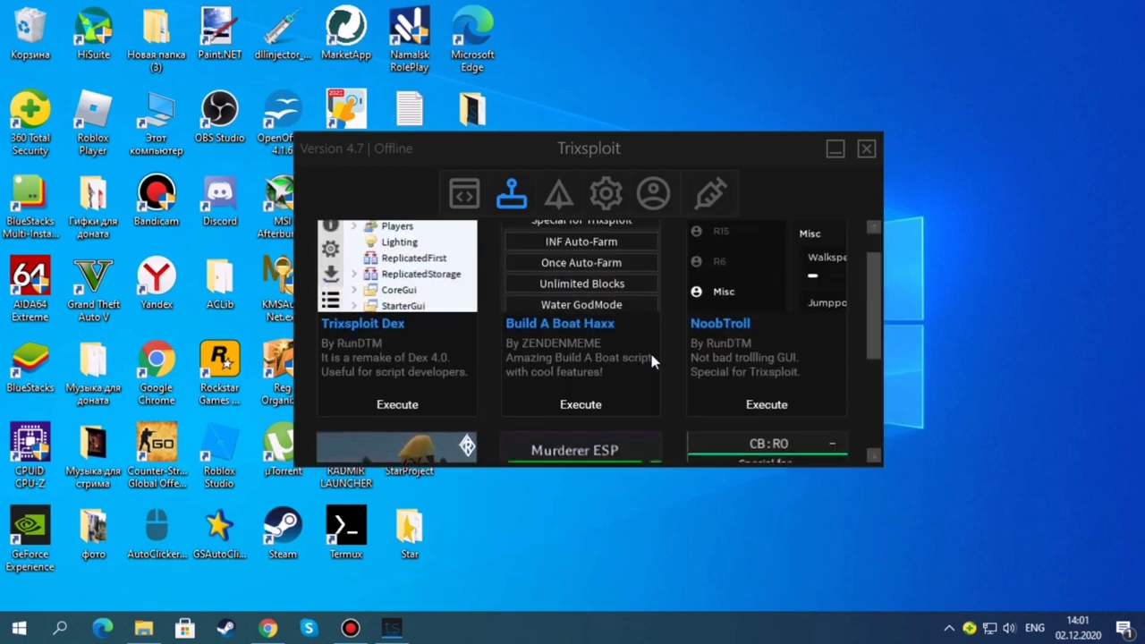
{"action": "left_click", "coordinate": [560, 199]}
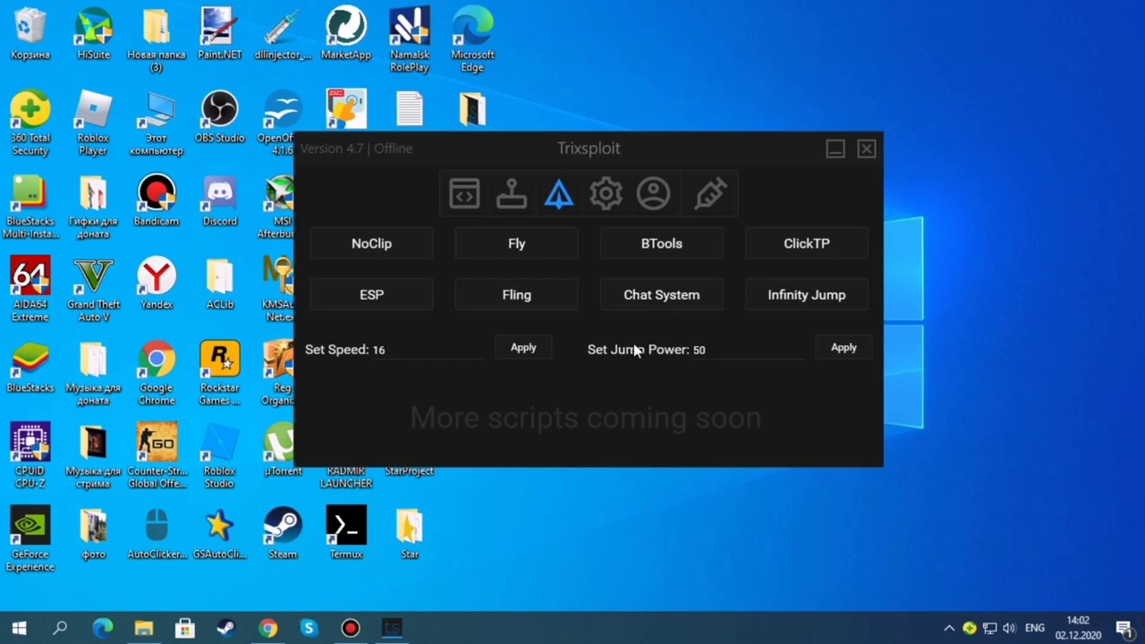
{"action": "left_click", "coordinate": [613, 214]}
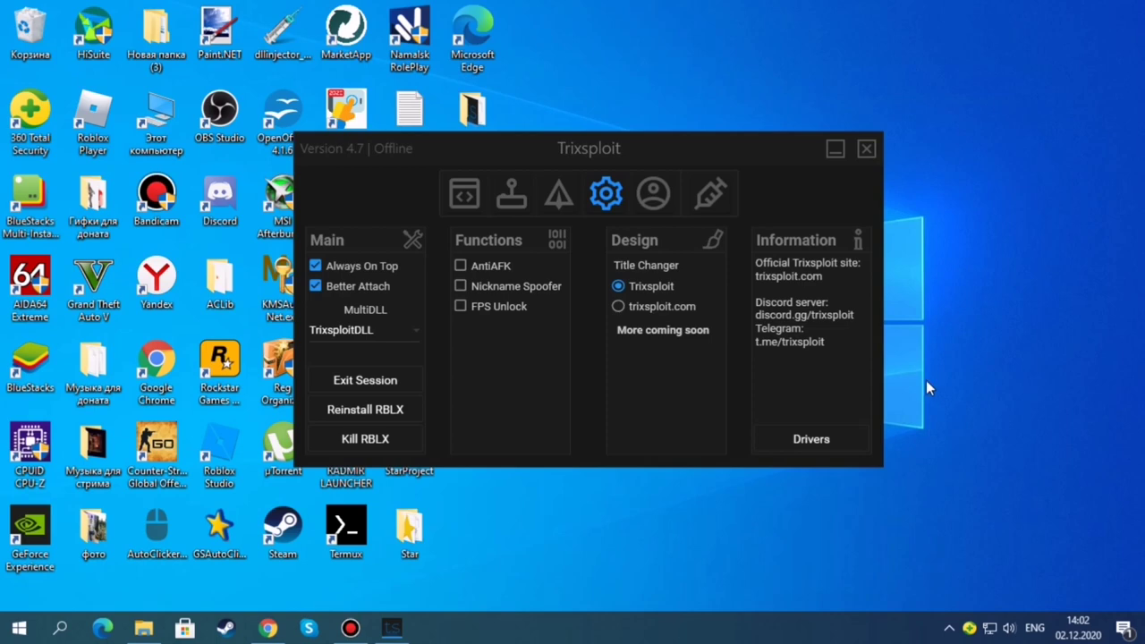
{"action": "left_click", "coordinate": [652, 194]}
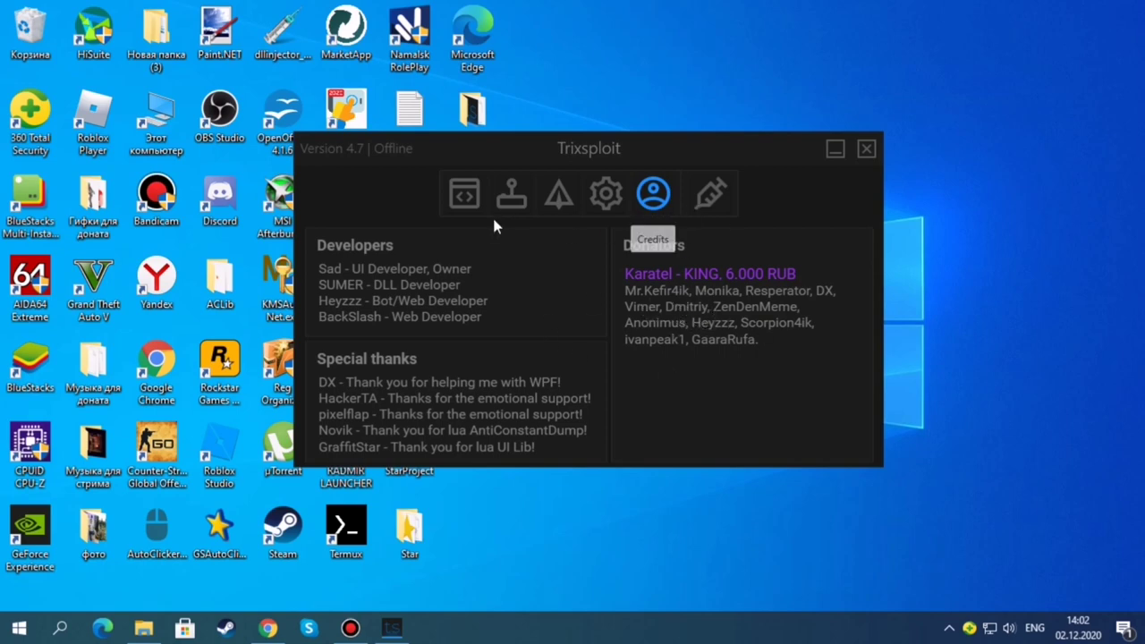
{"action": "left_click", "coordinate": [464, 193]}
{"action": "left_click", "coordinate": [836, 151]}
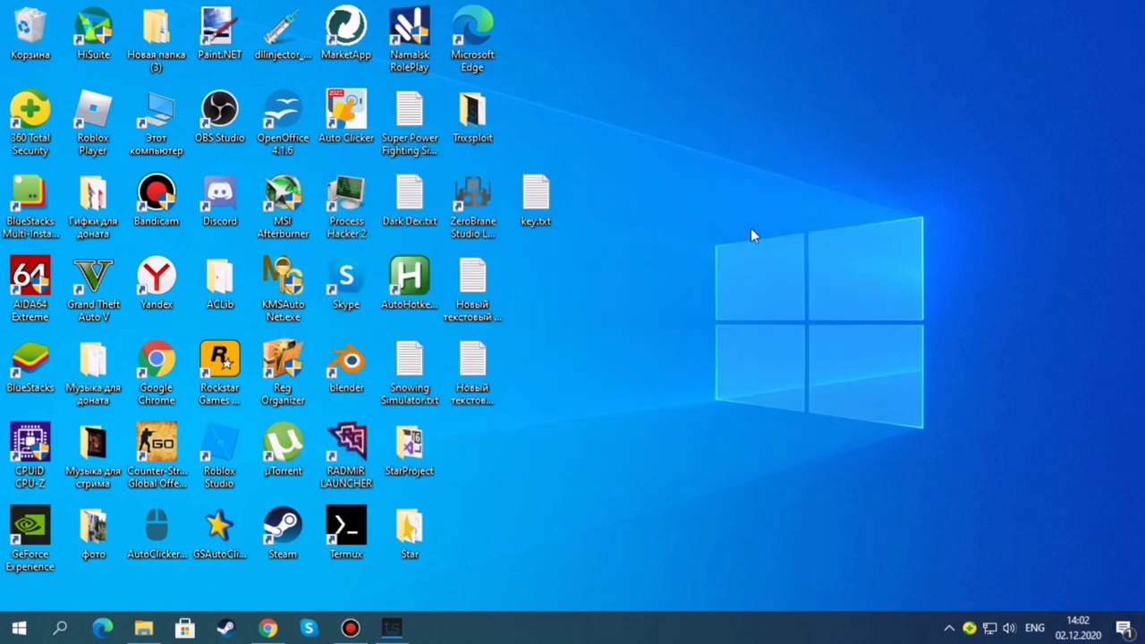
Step: Bring Trixsploit up over the Roblox home page in Chrome and check which games its script library covers
{"action": "left_click", "coordinate": [280, 634]}
{"action": "scroll", "coordinate": [399, 357], "scroll_direction": "down", "scroll_amount": 2}
{"action": "left_click", "coordinate": [392, 629]}
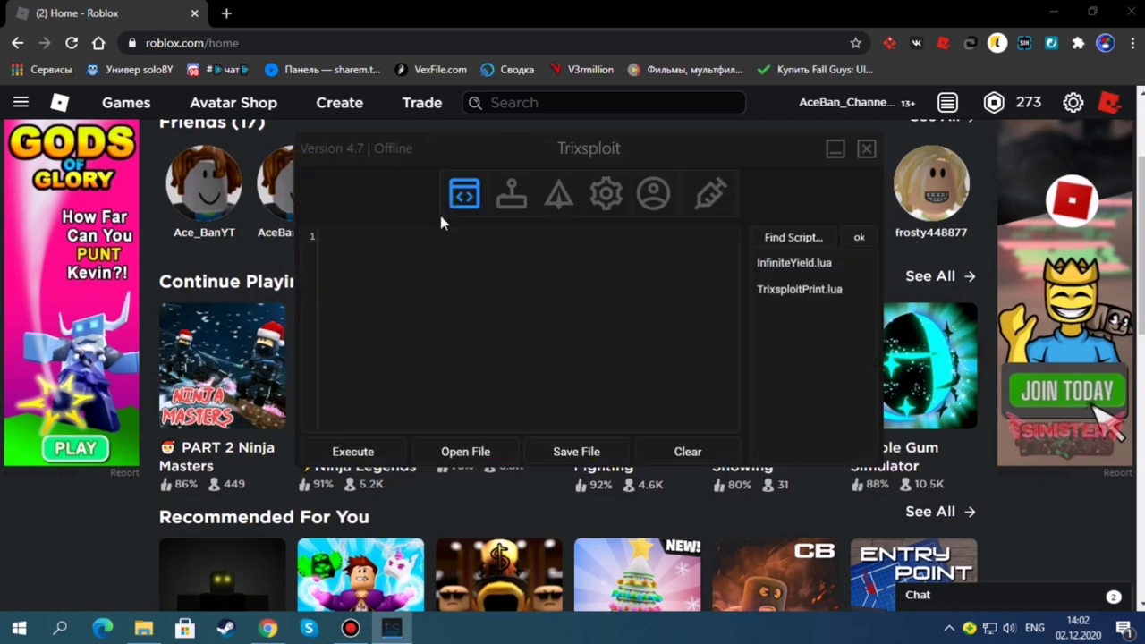
{"action": "left_click", "coordinate": [512, 197]}
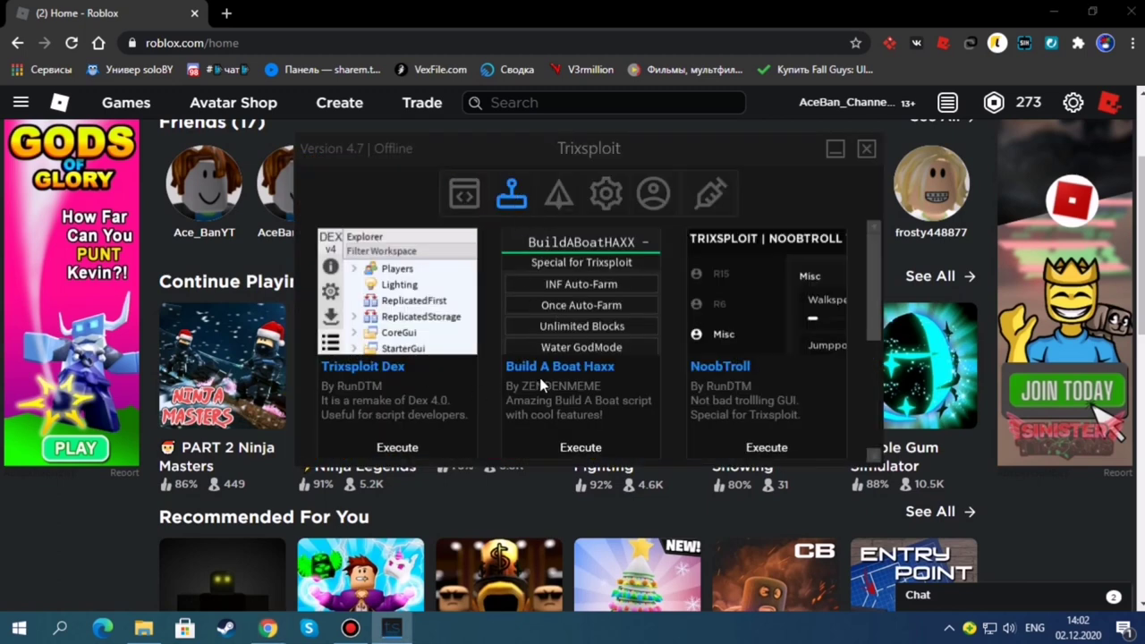
{"action": "scroll", "coordinate": [564, 383], "scroll_direction": "down", "scroll_amount": 4}
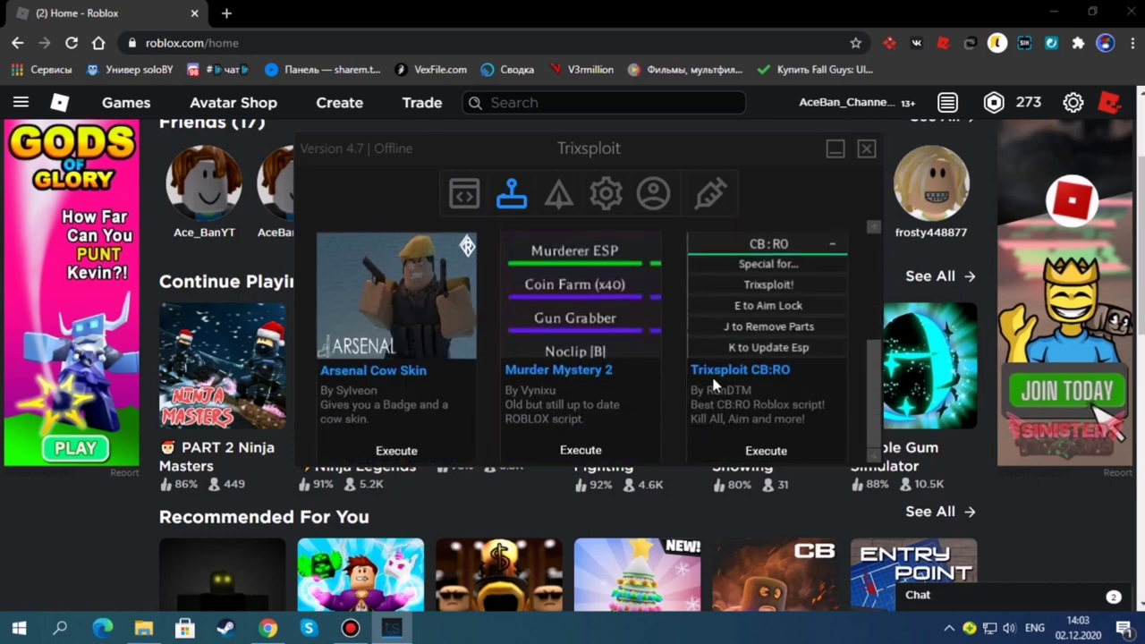
{"action": "left_click", "coordinate": [836, 148]}
Step: Find Murder Mystery 2 in the full Continue Playing list on Roblox and launch the game
{"action": "left_click", "coordinate": [933, 277]}
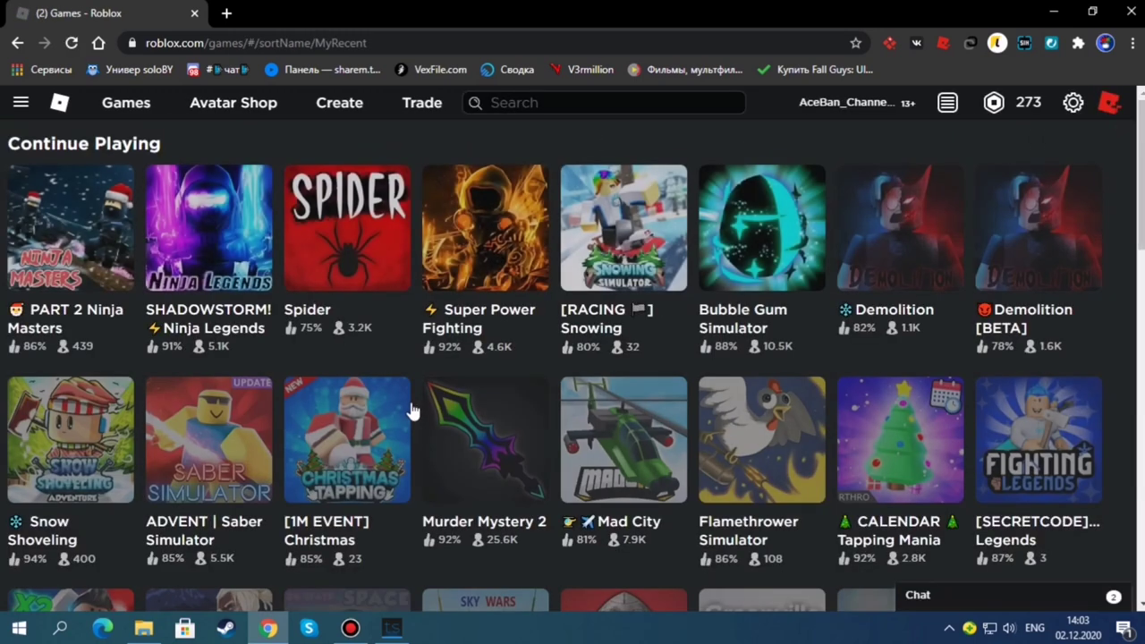
{"action": "scroll", "coordinate": [861, 380], "scroll_direction": "down", "scroll_amount": 1}
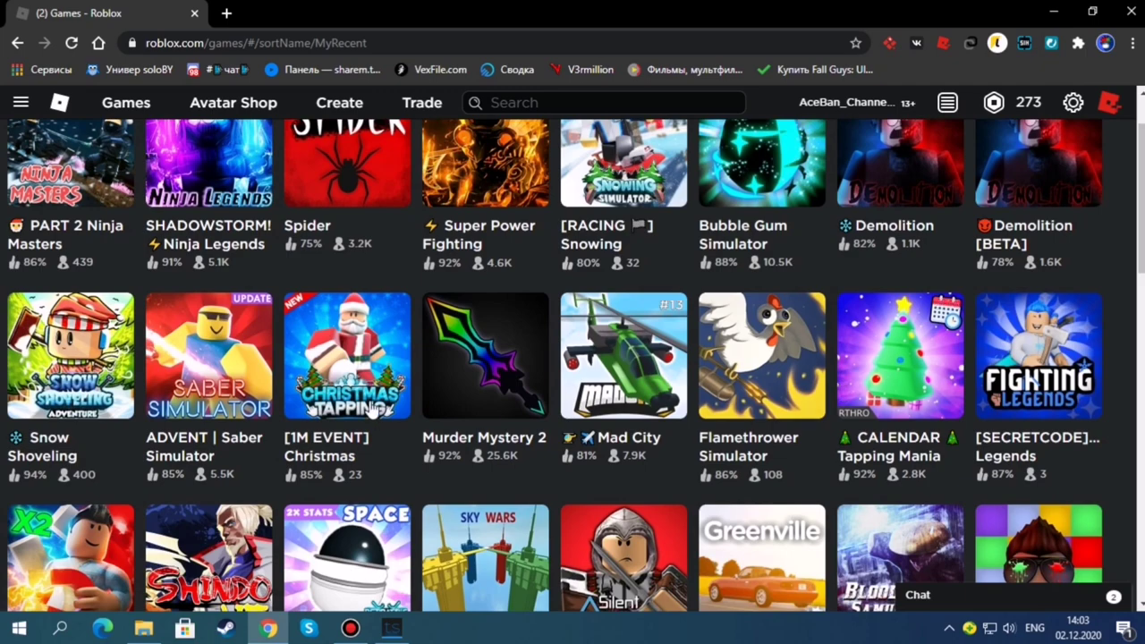
{"action": "scroll", "coordinate": [865, 411], "scroll_direction": "down", "scroll_amount": 3}
{"action": "scroll", "coordinate": [640, 422], "scroll_direction": "down", "scroll_amount": 3}
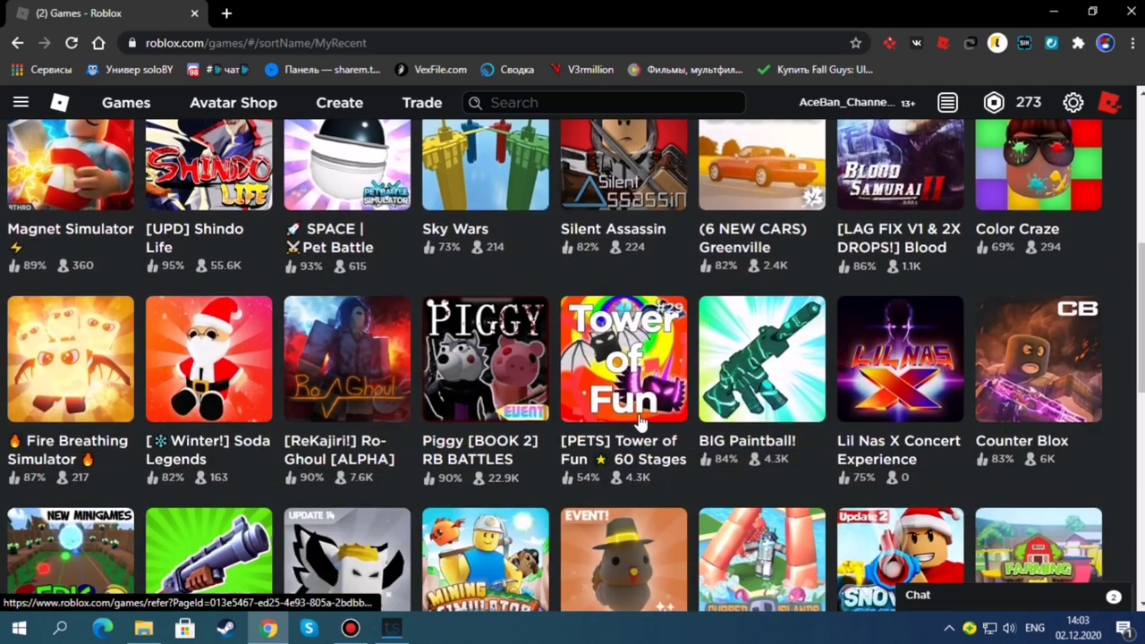
{"action": "scroll", "coordinate": [614, 422], "scroll_direction": "up", "scroll_amount": 3}
{"action": "scroll", "coordinate": [612, 420], "scroll_direction": "down", "scroll_amount": 8}
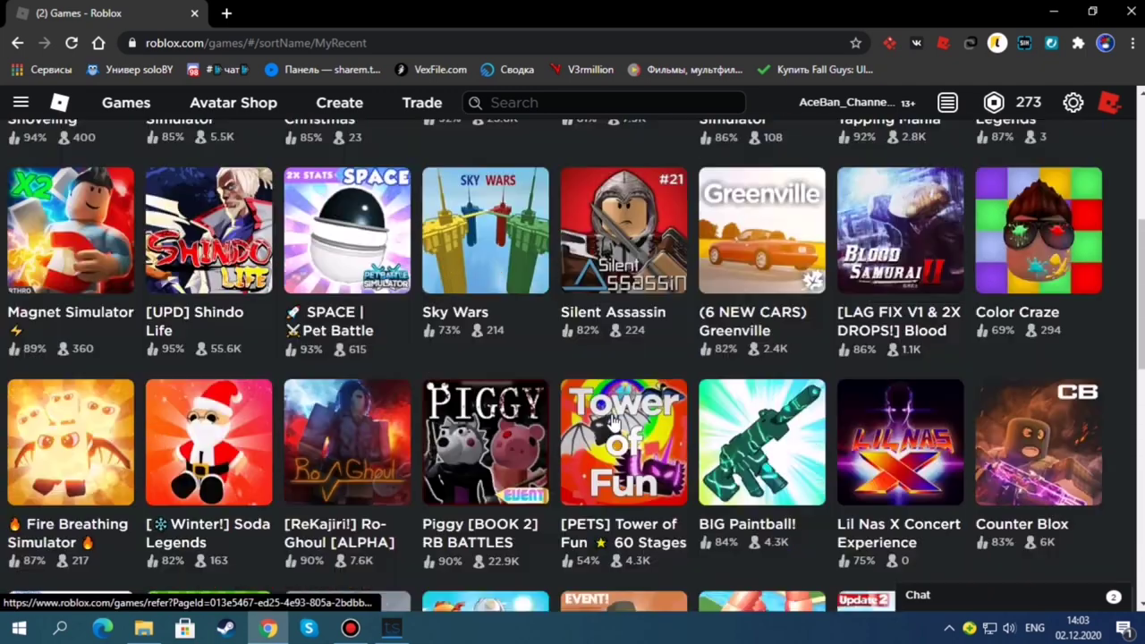
{"action": "scroll", "coordinate": [613, 418], "scroll_direction": "up", "scroll_amount": 10}
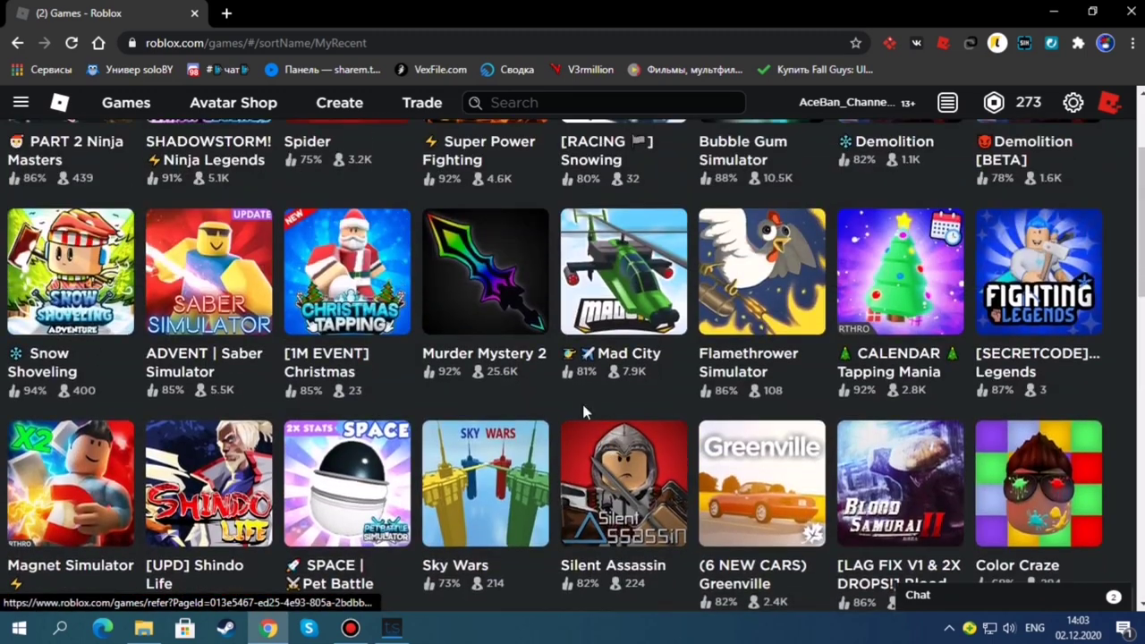
{"action": "left_click", "coordinate": [488, 273]}
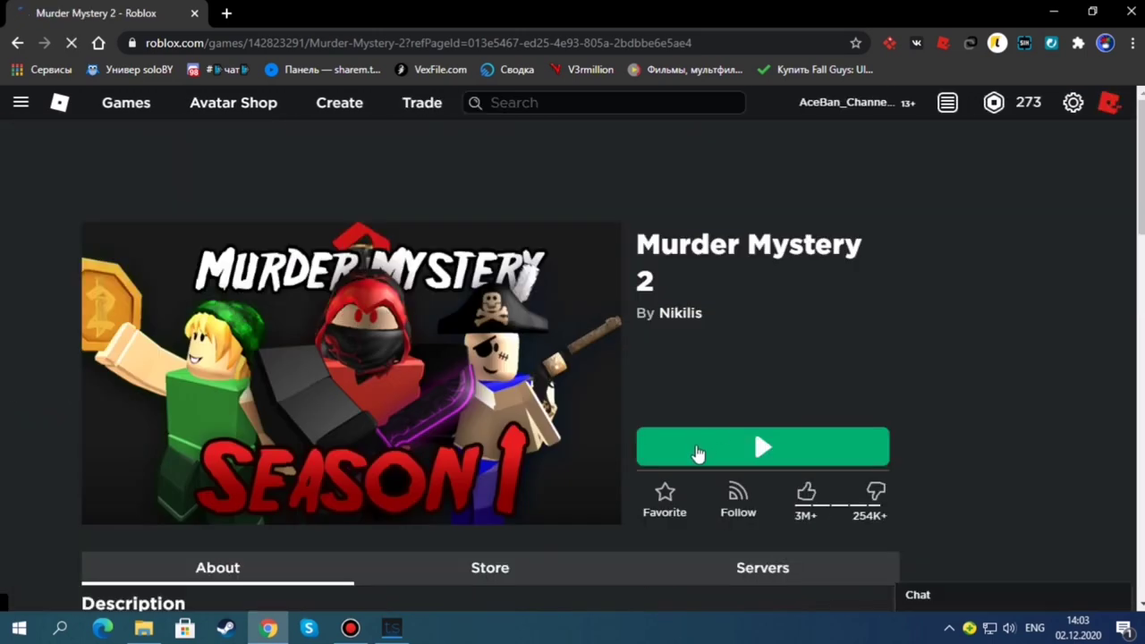
{"action": "left_click", "coordinate": [697, 450]}
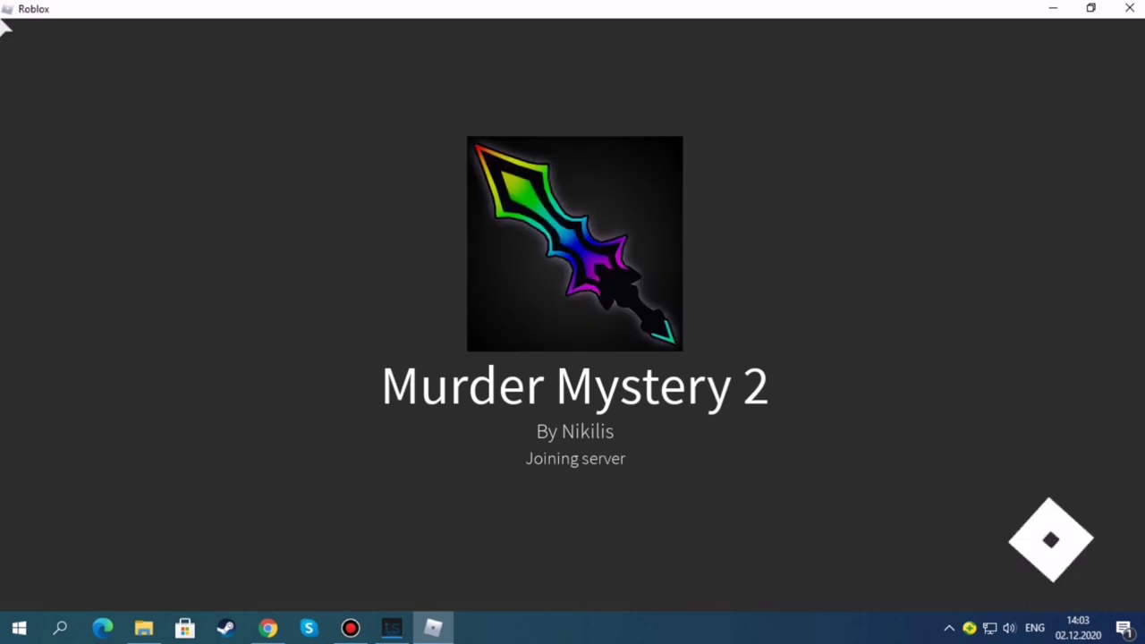
Step: Switch Trixsploit back to its script editor over the loading game and minimize it
{"action": "left_click", "coordinate": [391, 628]}
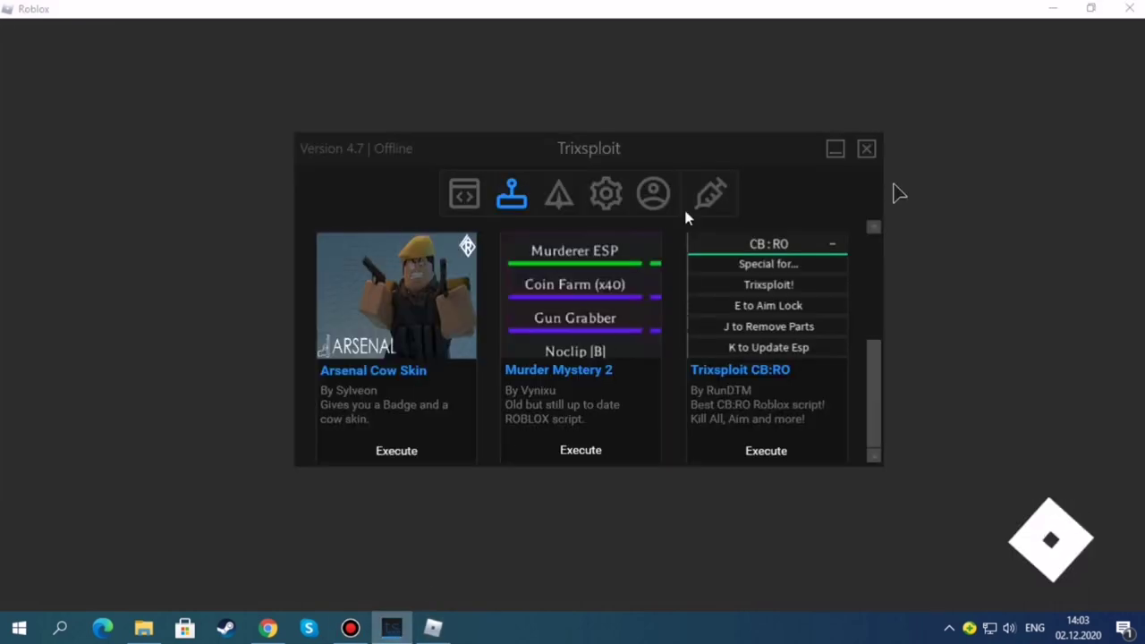
{"action": "left_click", "coordinate": [464, 196]}
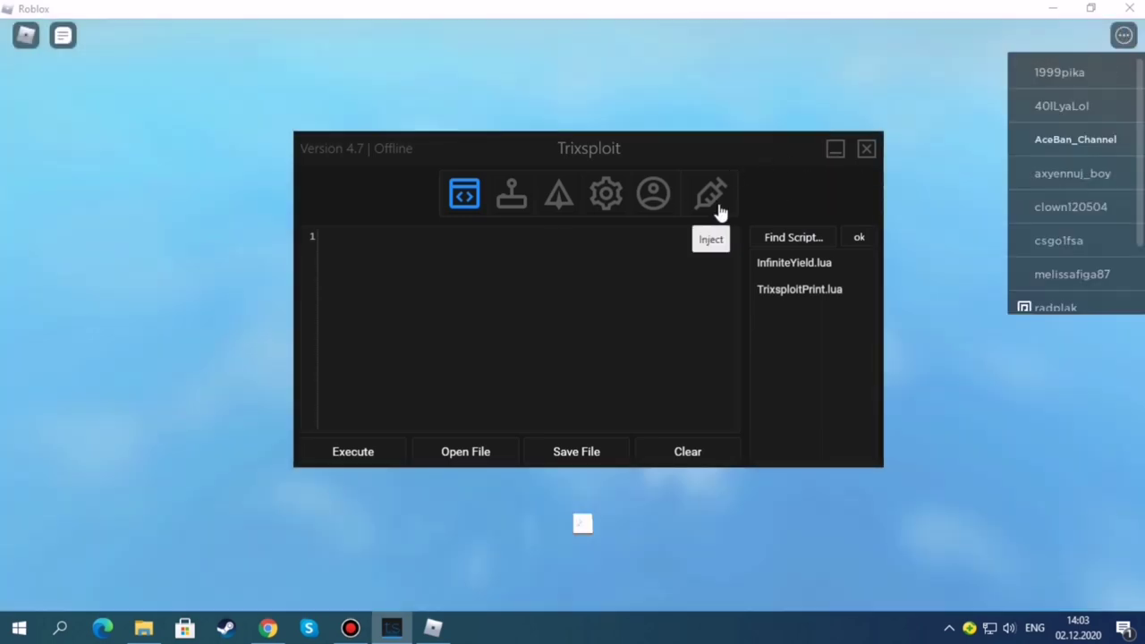
{"action": "left_click", "coordinate": [835, 149]}
Step: Check the in-game Roblox settings, resume Murder Mystery 2 and bring Trixsploit back in front of the game
{"action": "key", "text": "Escape"}
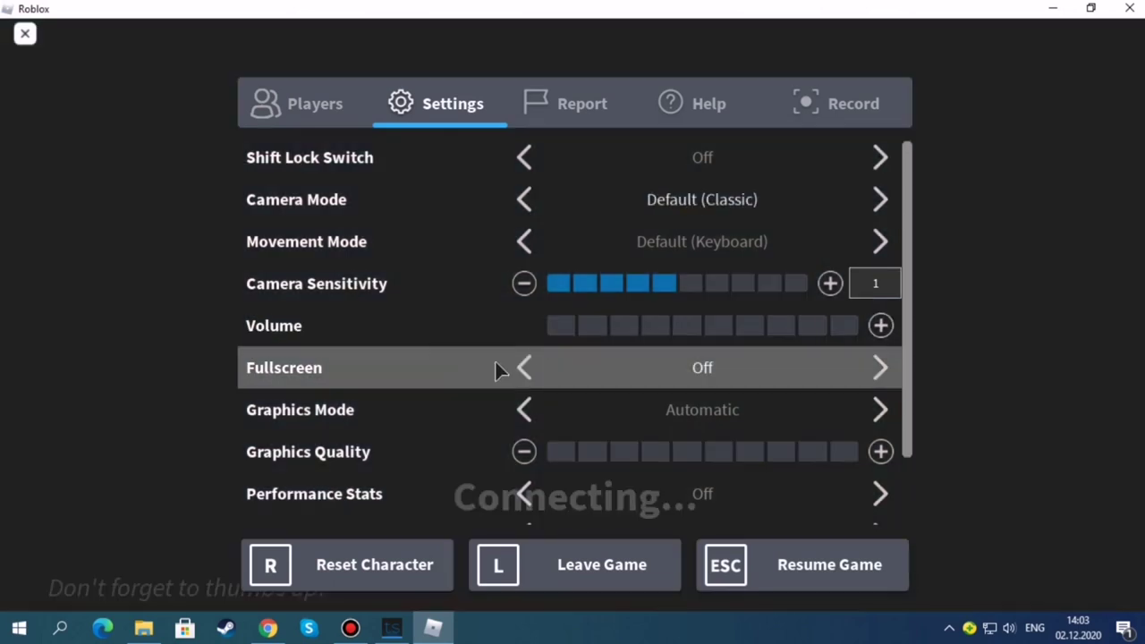
{"action": "left_click_drag", "start_coordinate": [716, 452], "coordinate": [1018, 434]}
{"action": "key", "text": "Escape"}
{"action": "left_click", "coordinate": [393, 627]}
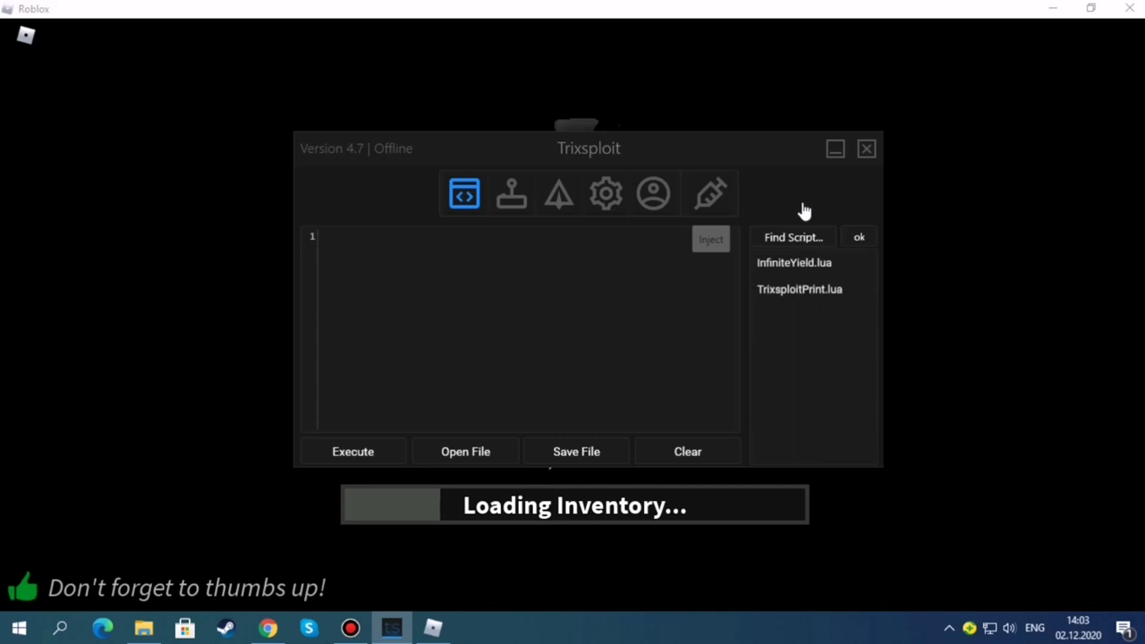
Step: Minimize Trixsploit, move the character around the Murder Mystery 2 lobby and collapse the player list
{"action": "left_click", "coordinate": [835, 149]}
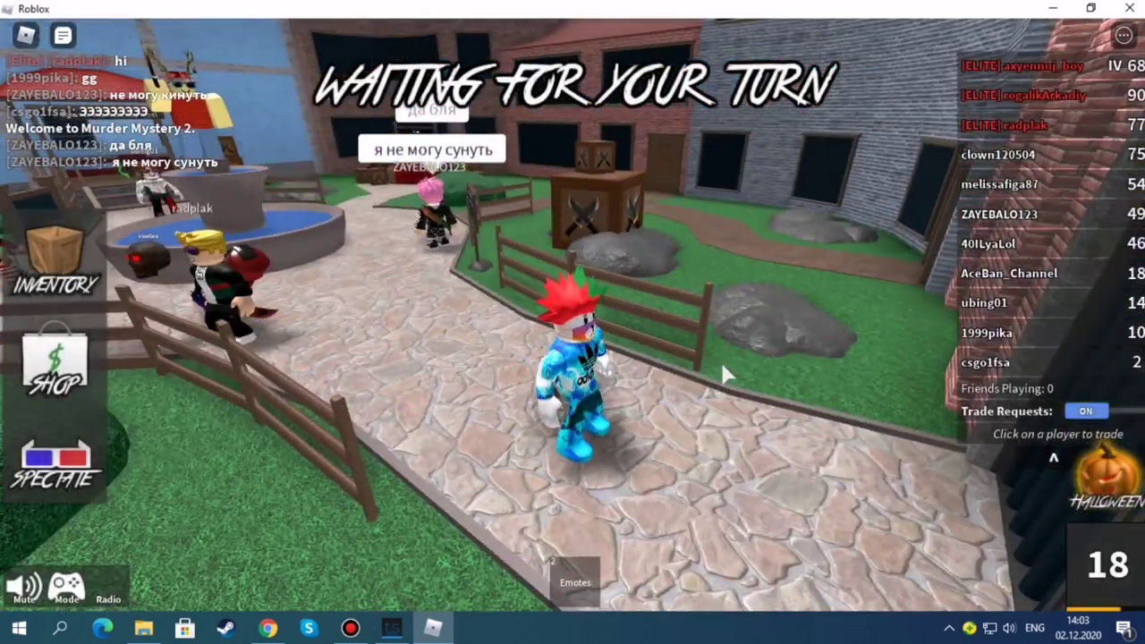
{"action": "key", "text": "w"}
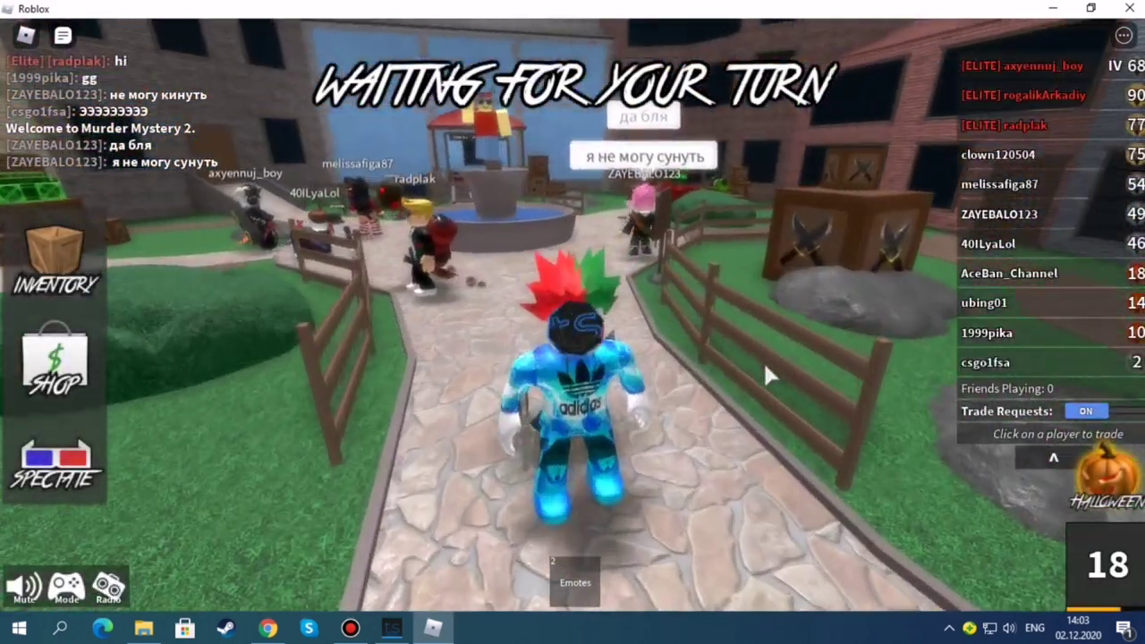
{"action": "scroll", "coordinate": [763, 361], "scroll_direction": "up", "scroll_amount": 3}
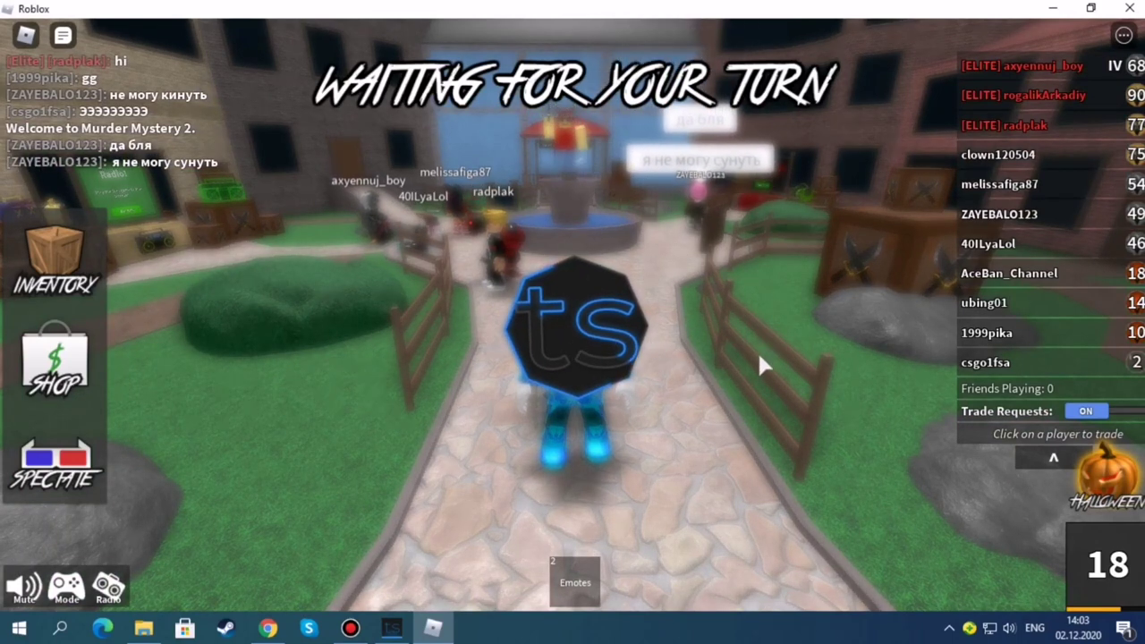
{"action": "scroll", "coordinate": [707, 379], "scroll_direction": "down", "scroll_amount": 3}
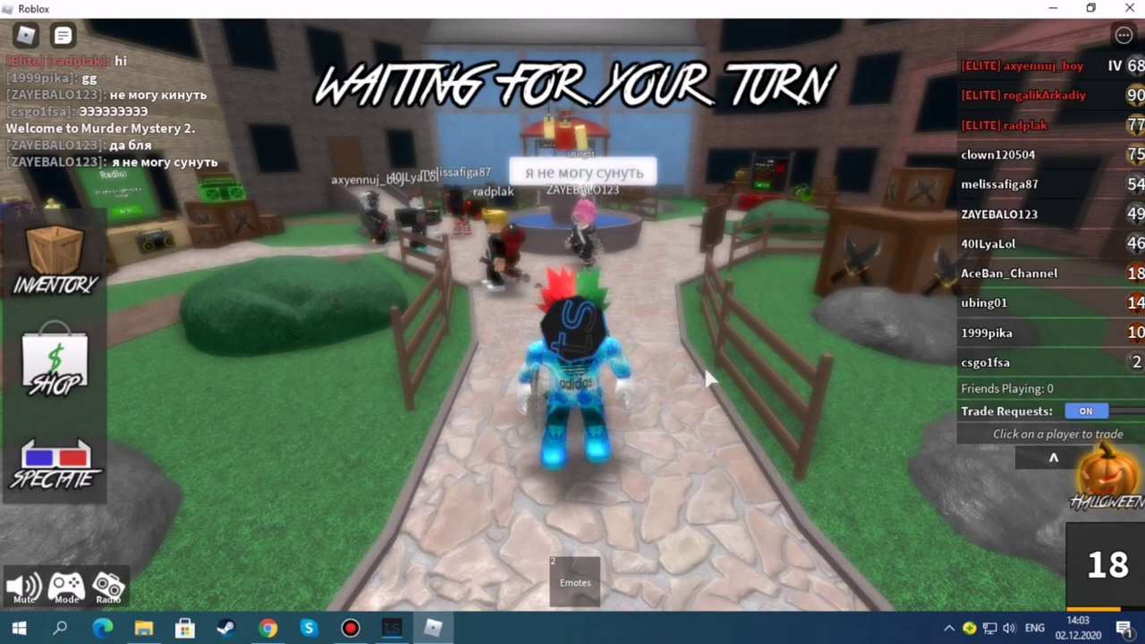
{"action": "left_click", "coordinate": [1049, 459]}
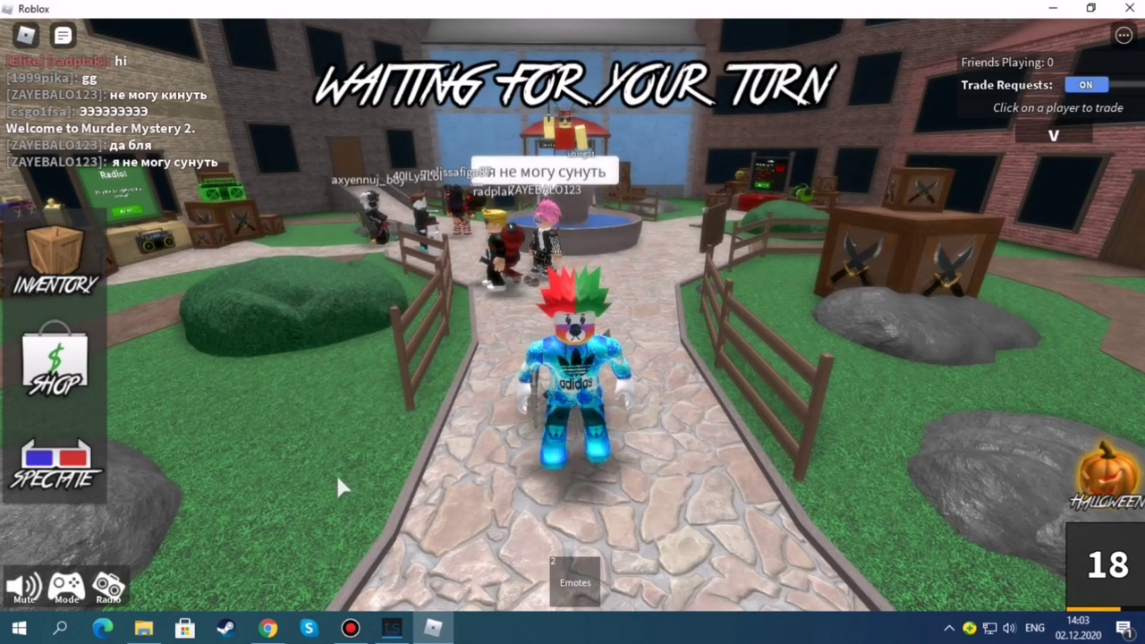
Step: Execute the Murder Mystery 2 script from Trixsploit's game script library and minimize Trixsploit
{"action": "left_click", "coordinate": [400, 632]}
{"action": "left_click", "coordinate": [509, 204]}
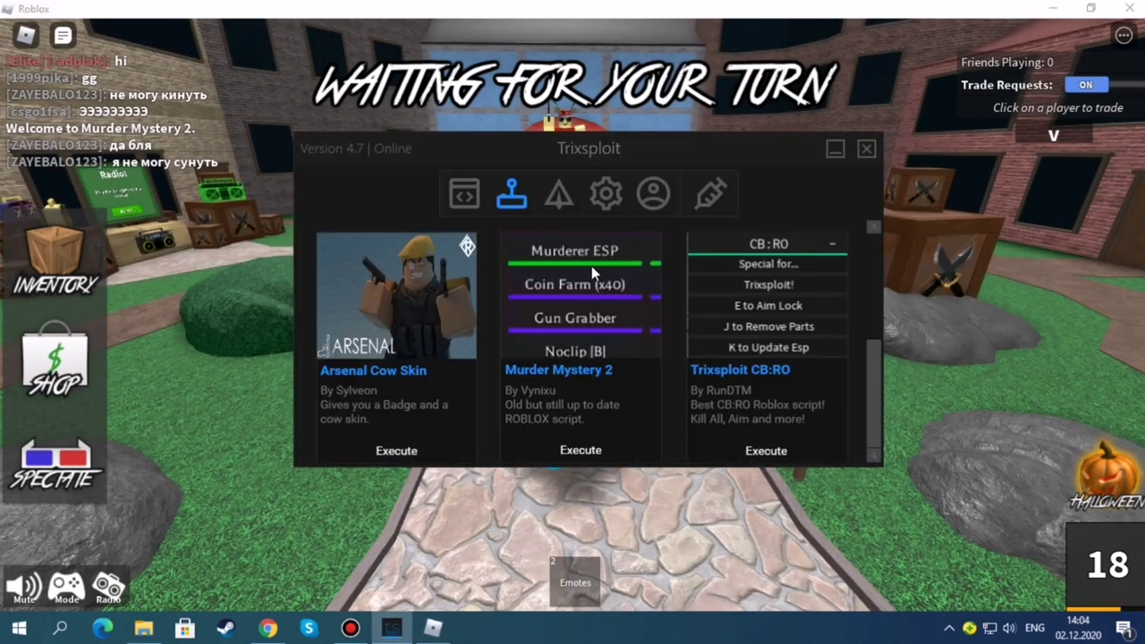
{"action": "scroll", "coordinate": [605, 261], "scroll_direction": "down", "scroll_amount": 1}
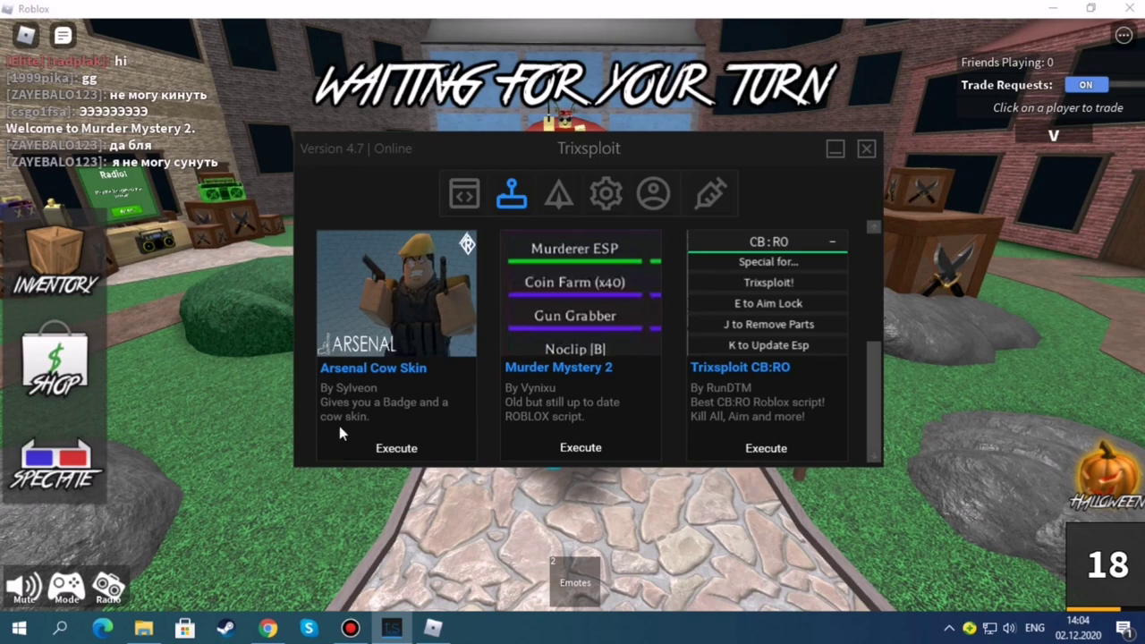
{"action": "left_click", "coordinate": [546, 458]}
{"action": "left_click", "coordinate": [835, 151]}
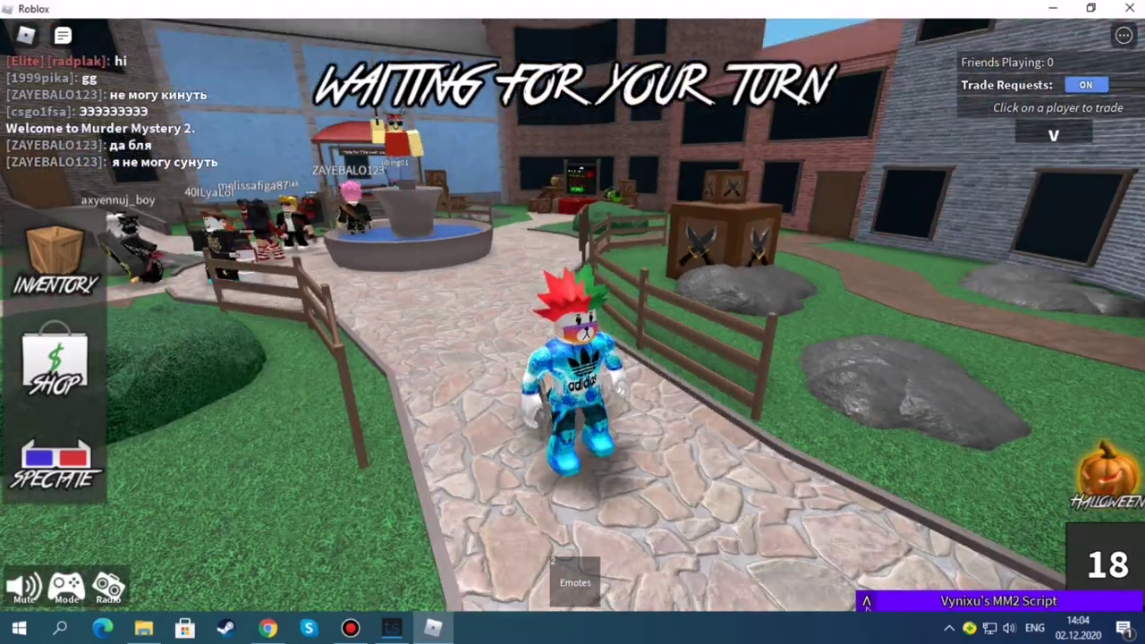
Step: Expand the in-game MM2 Script menu and walk the character to the lobby fountain
{"action": "left_click", "coordinate": [867, 602]}
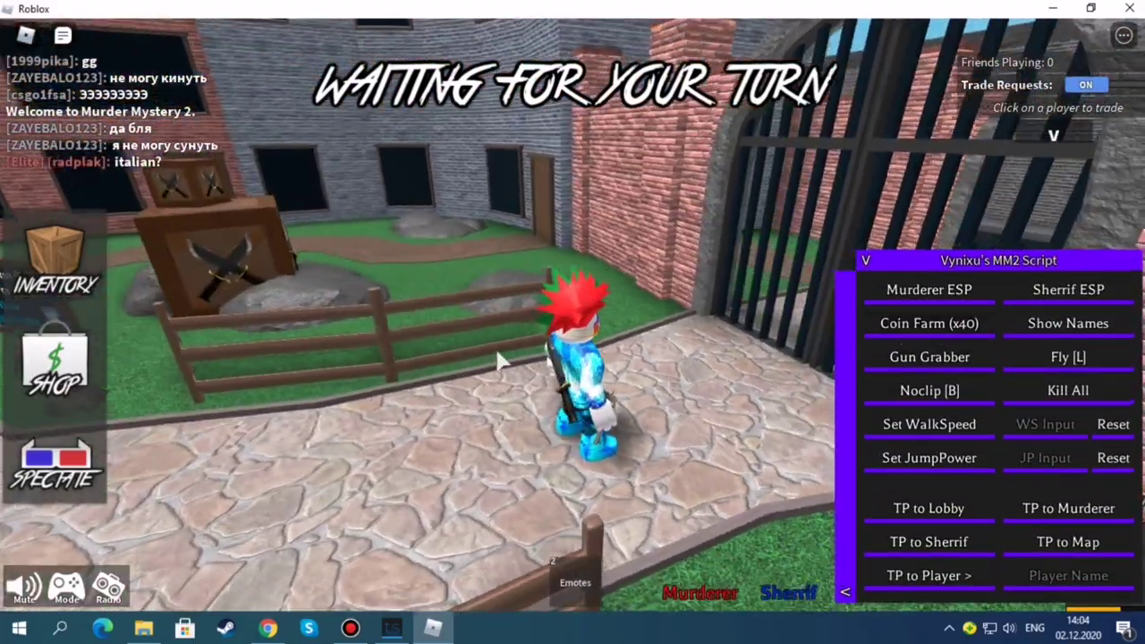
{"action": "key", "text": "w"}
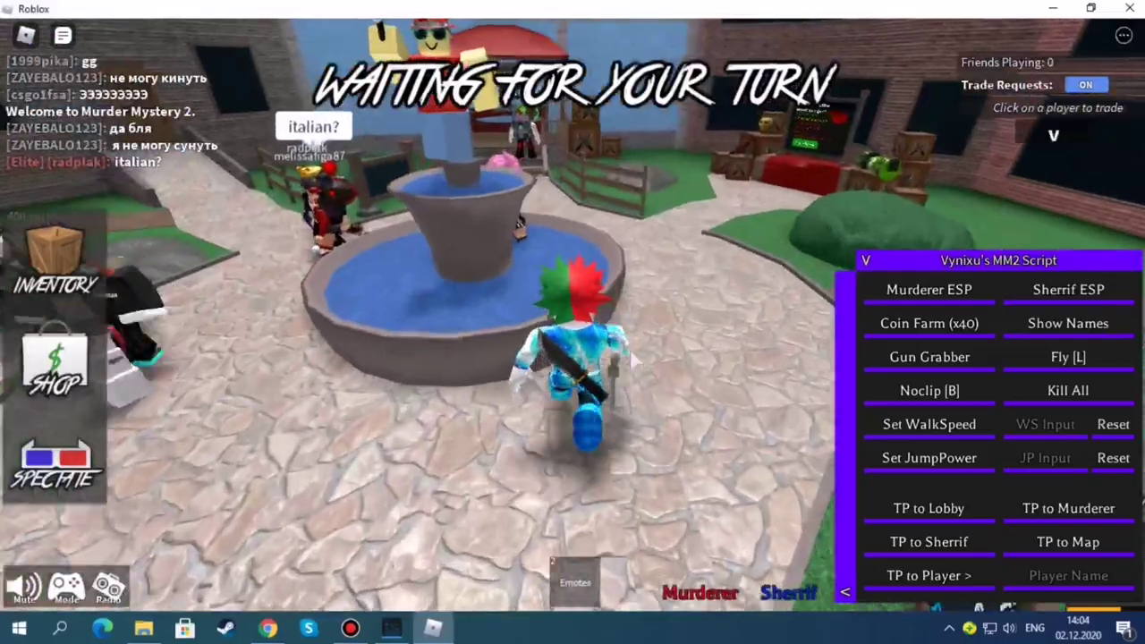
{"action": "key", "text": "s"}
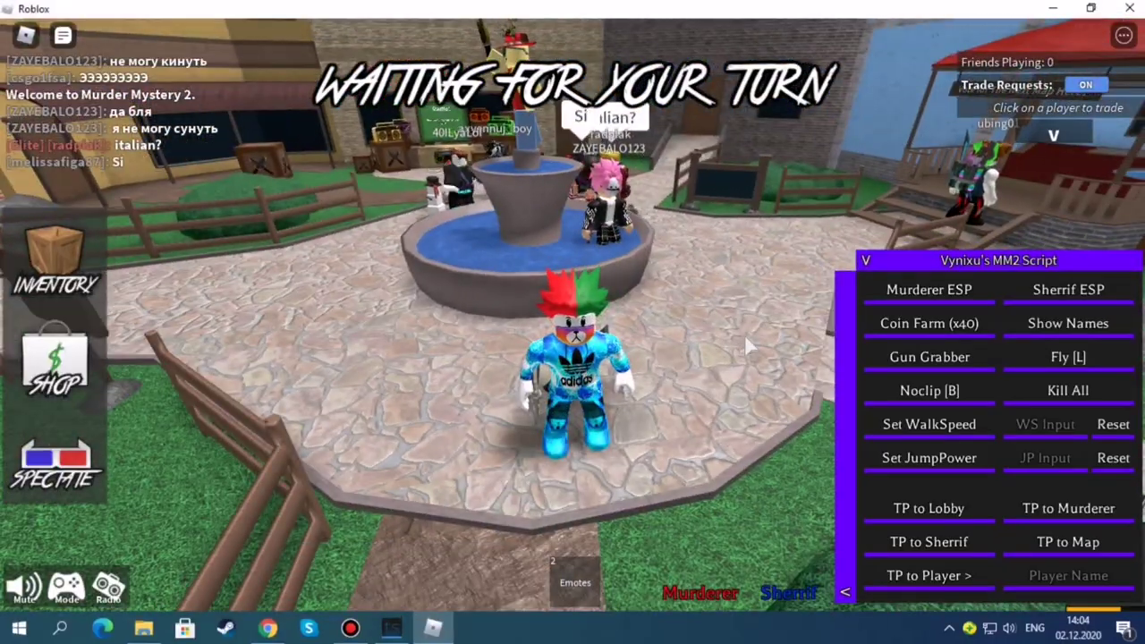
{"action": "key", "text": "Right"}
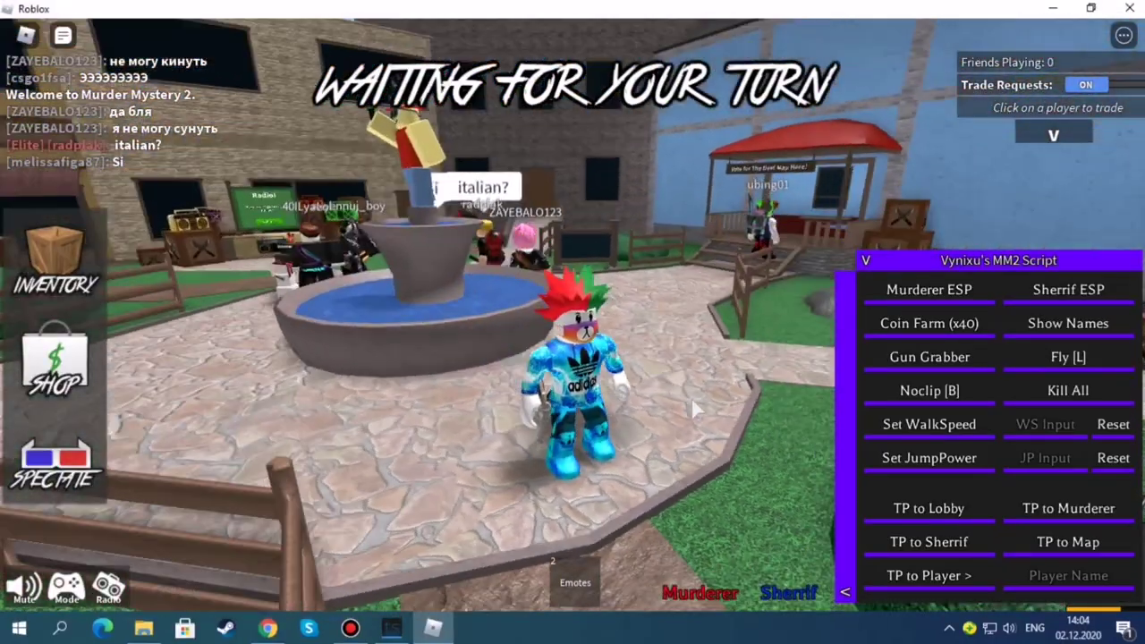
{"action": "key", "text": "Left"}
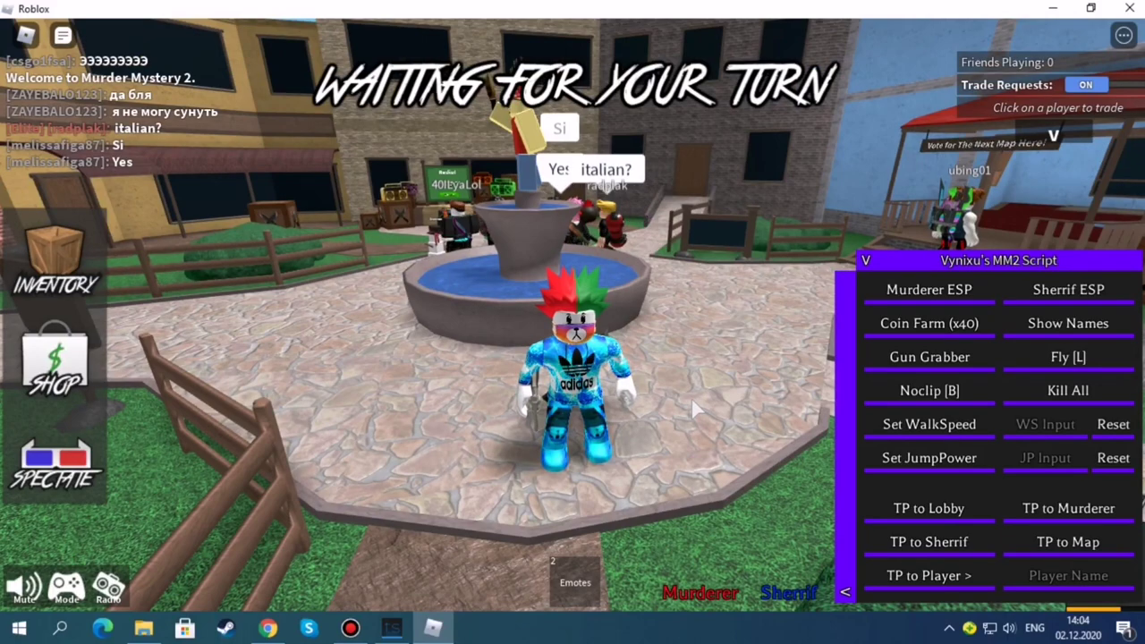
{"action": "key", "text": "Left"}
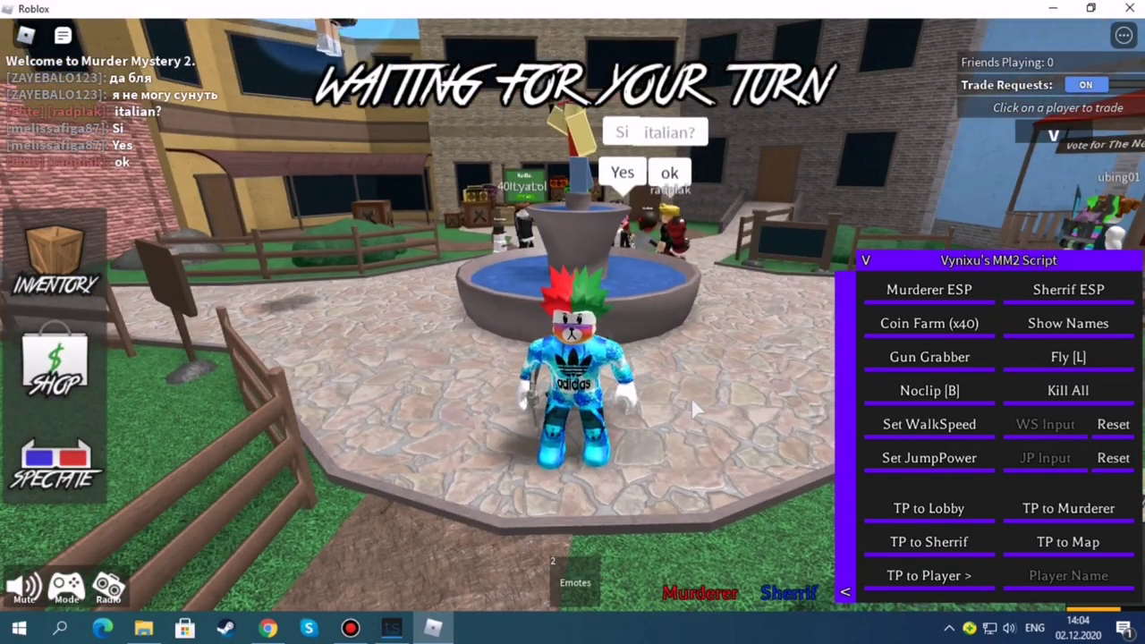
{"action": "key", "text": "Right"}
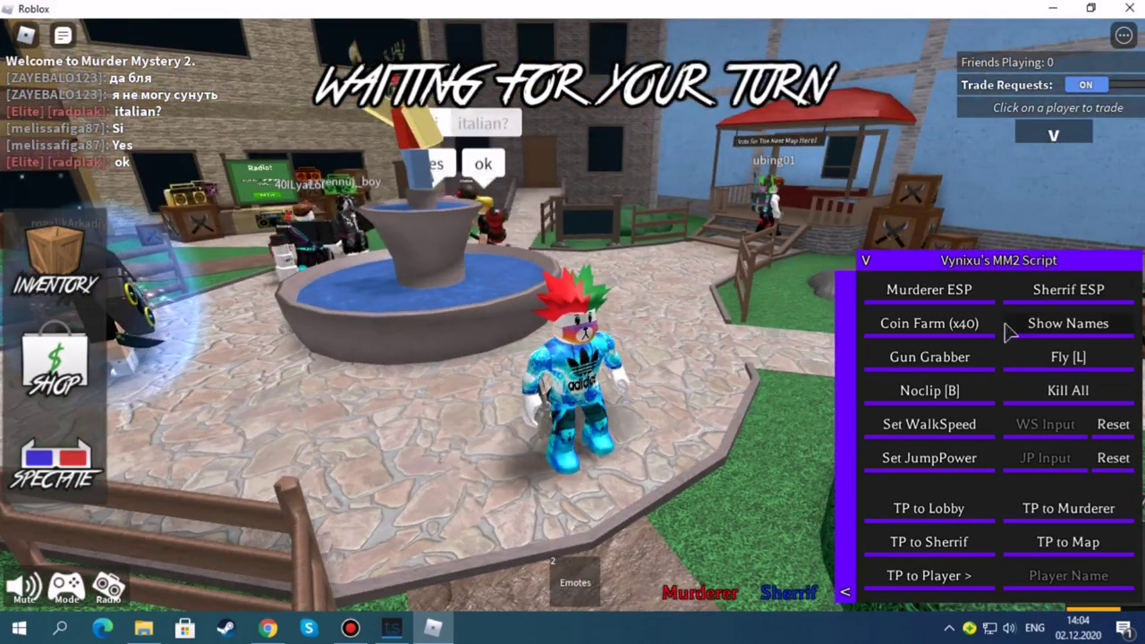
Step: Turn on Murderer ESP in the MM2 Script menu and look around the lobby
{"action": "left_click", "coordinate": [930, 289]}
{"action": "key", "text": "Right"}
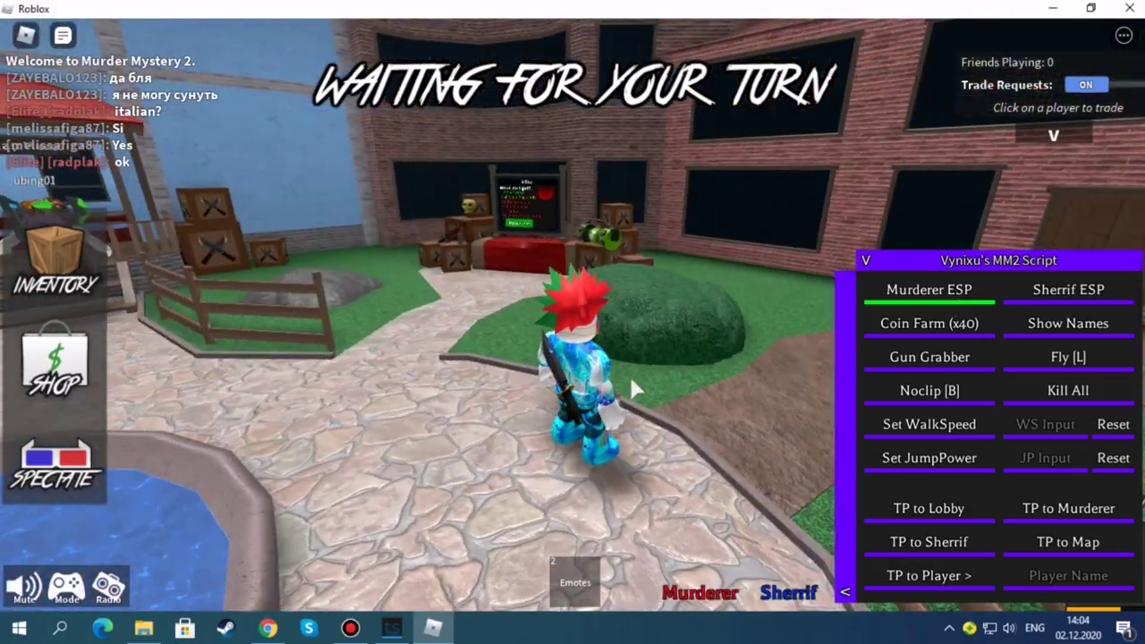
{"action": "key", "text": "Left"}
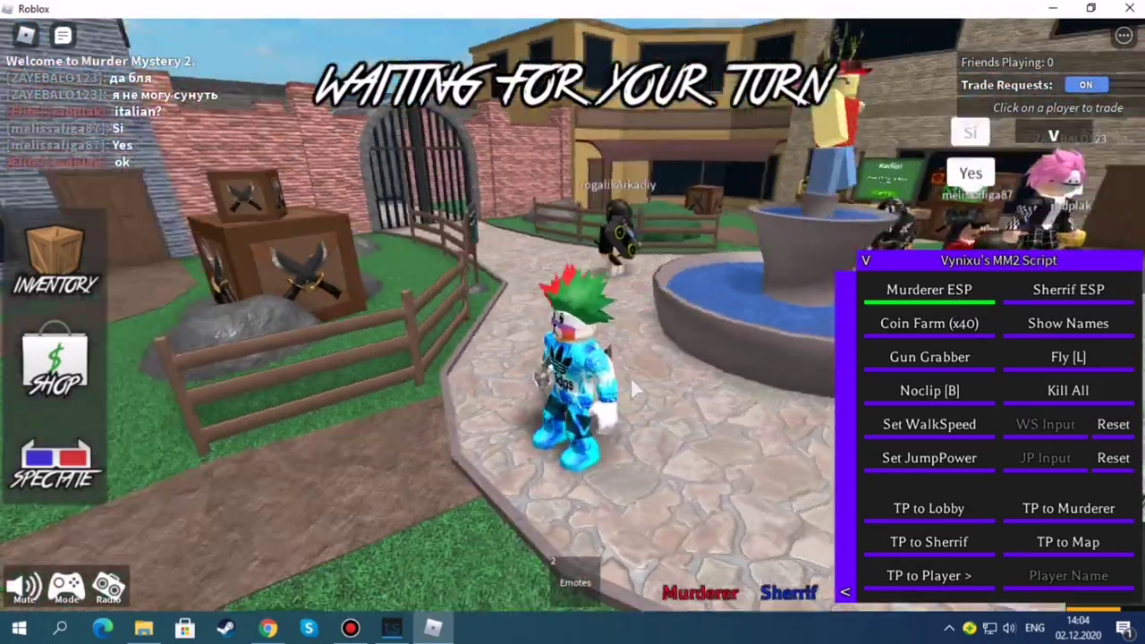
{"action": "key", "text": "Left"}
{"action": "left_click_drag", "start_coordinate": [633, 386], "coordinate": [630, 377]}
{"action": "left_click_drag", "start_coordinate": [464, 376], "coordinate": [464, 376]}
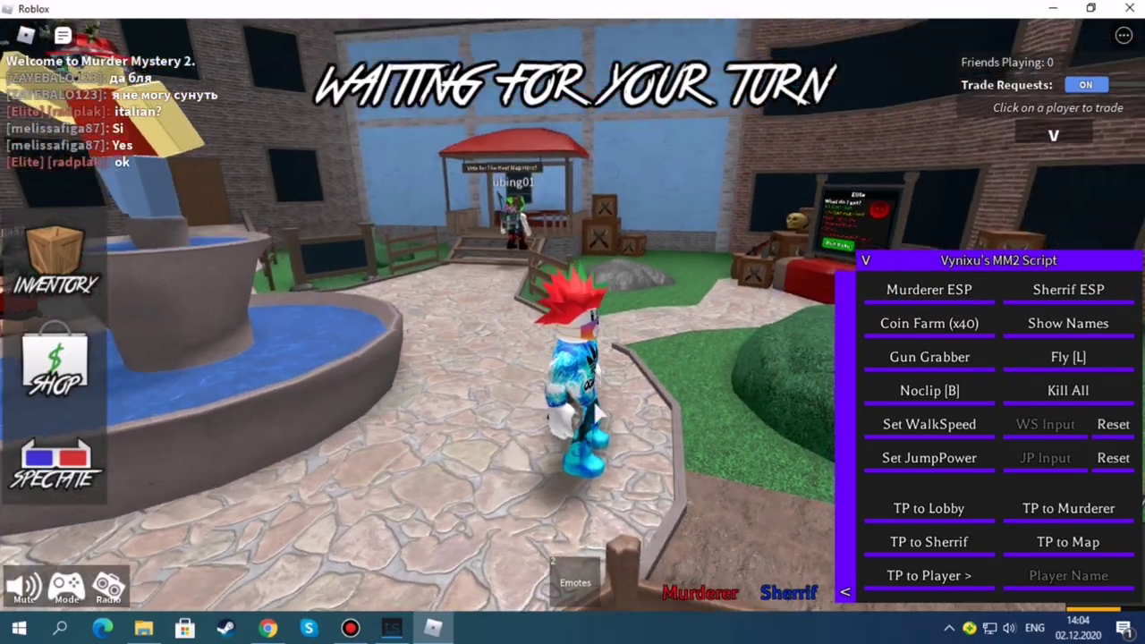
Step: Turn on Noclip in the MM2 Script menu and walk the character around the lobby fountain
{"action": "left_click_drag", "start_coordinate": [598, 409], "coordinate": [630, 407]}
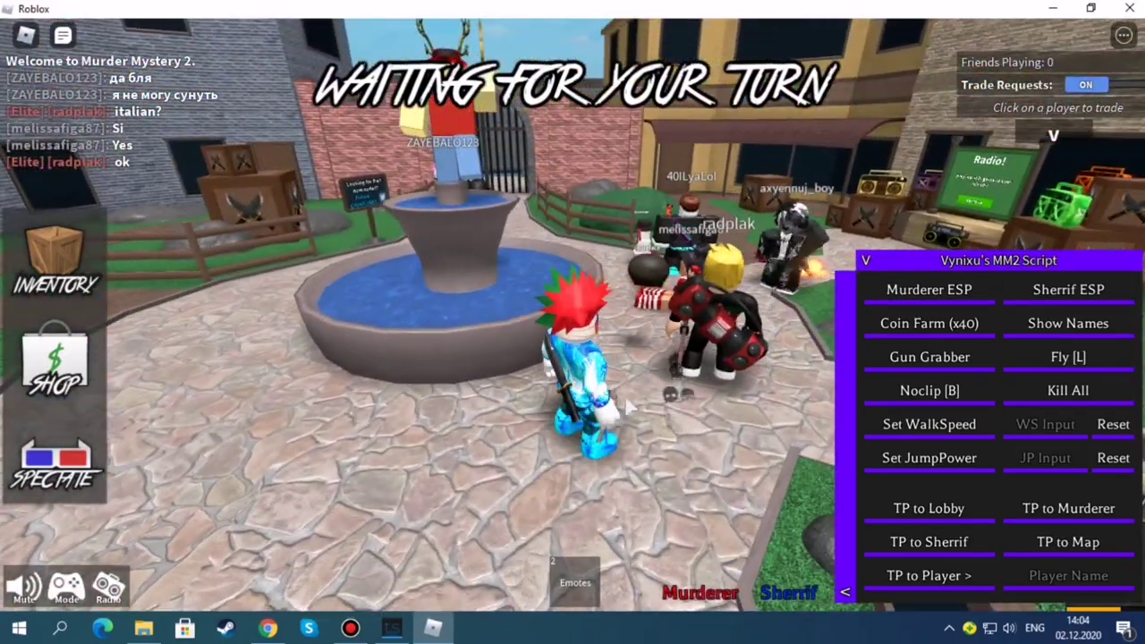
{"action": "left_click_drag", "start_coordinate": [818, 376], "coordinate": [756, 412]}
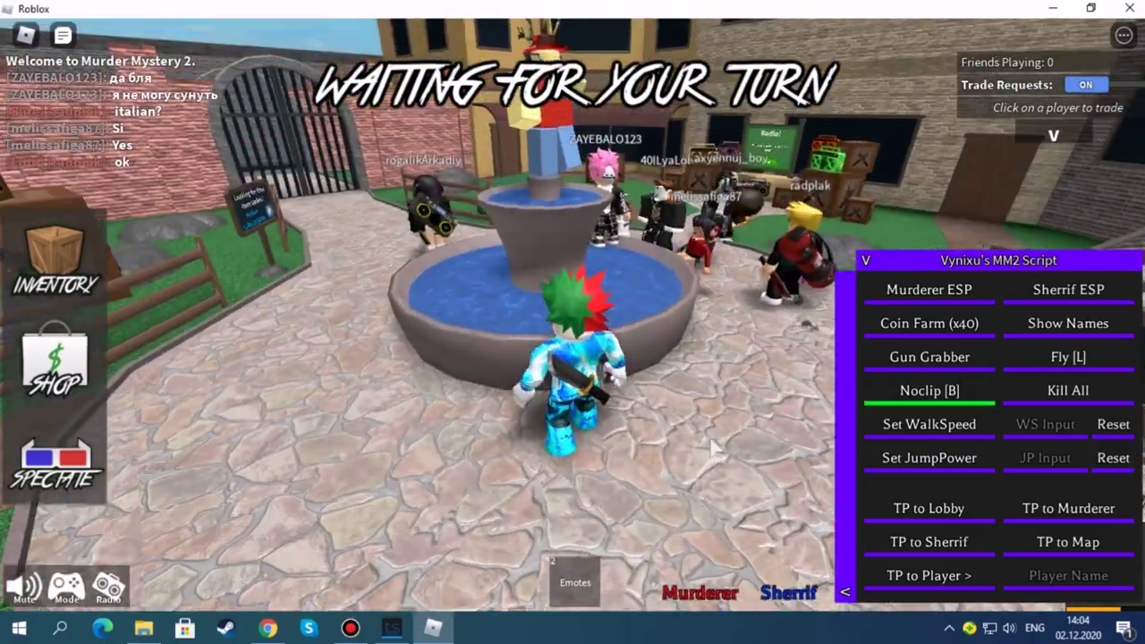
{"action": "key", "text": "w"}
{"action": "key", "text": "a"}
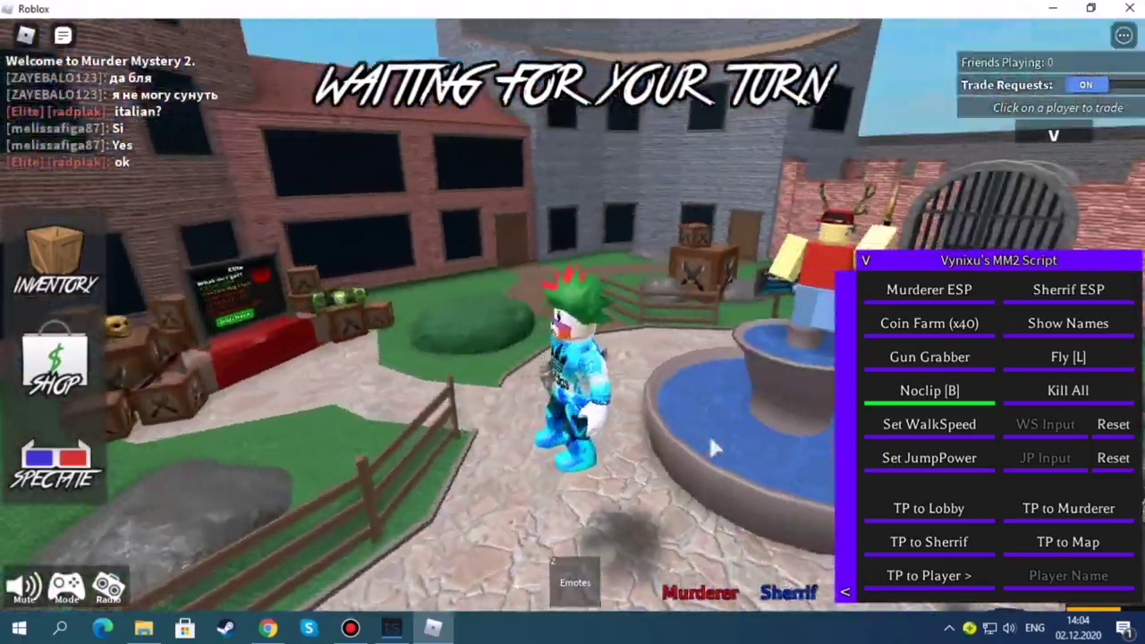